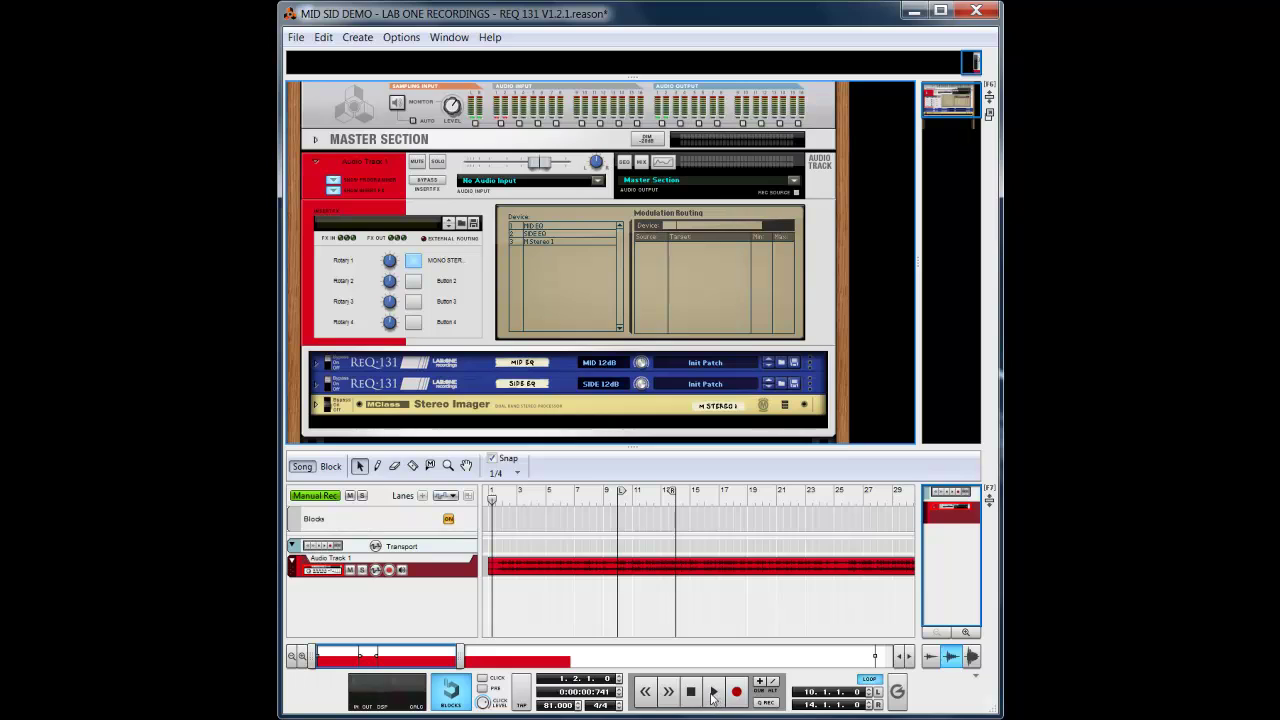
Step: Play the song to audition the audio track through the loop region, and stop playback
{"action": "left_click", "coordinate": [713, 694]}
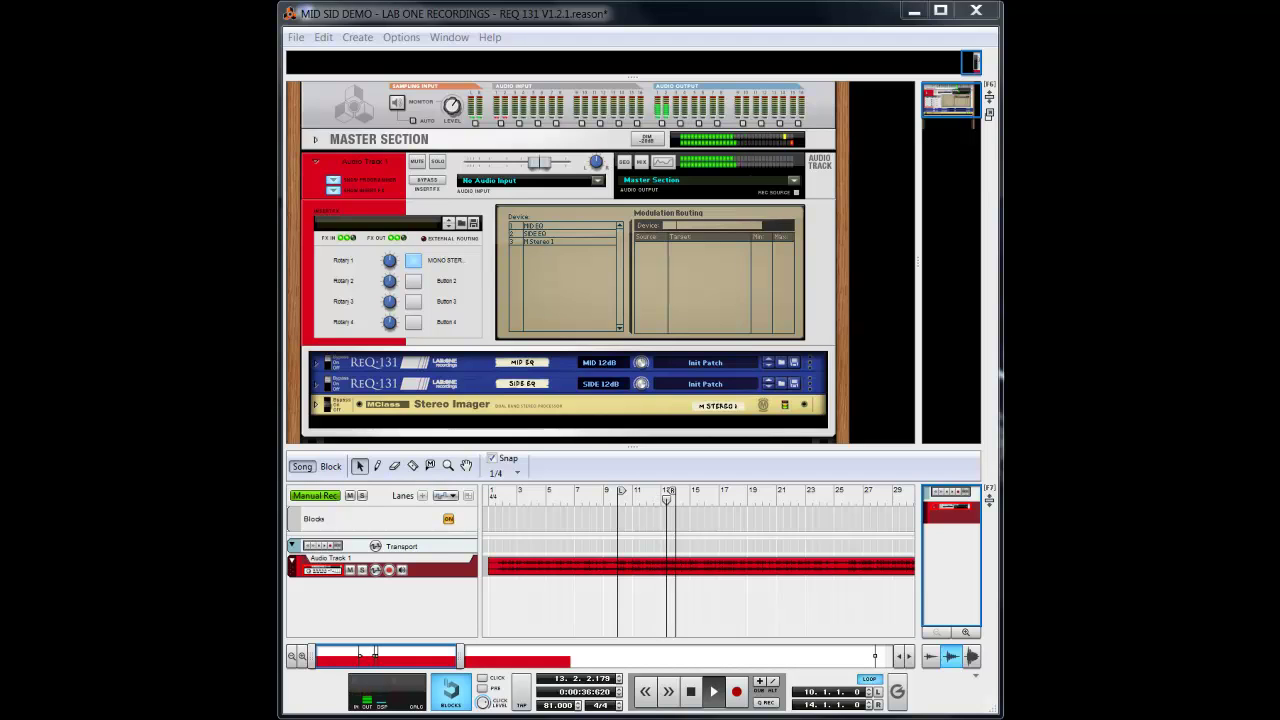
{"action": "left_click", "coordinate": [690, 694]}
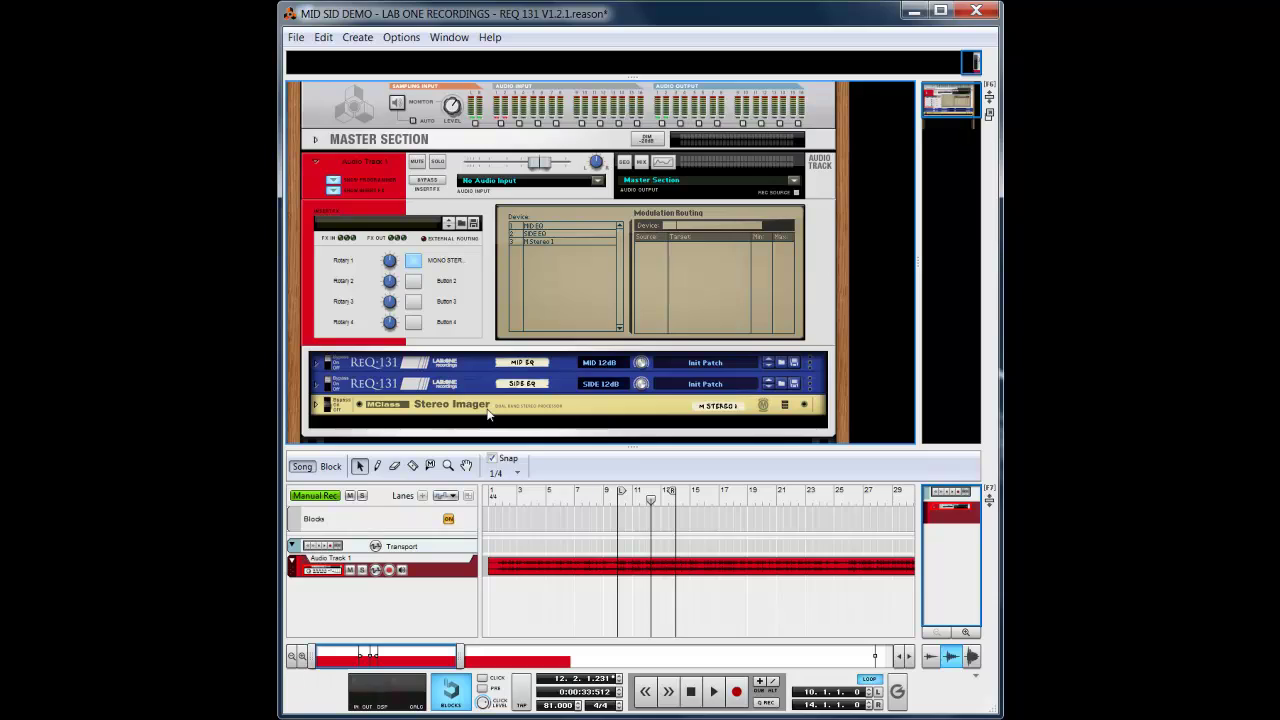
Step: Expand the Mid EQ, Side EQ and Stereo Imager devices, and switch the Mid EQ from Bypass to On
{"action": "left_click", "coordinate": [317, 363]}
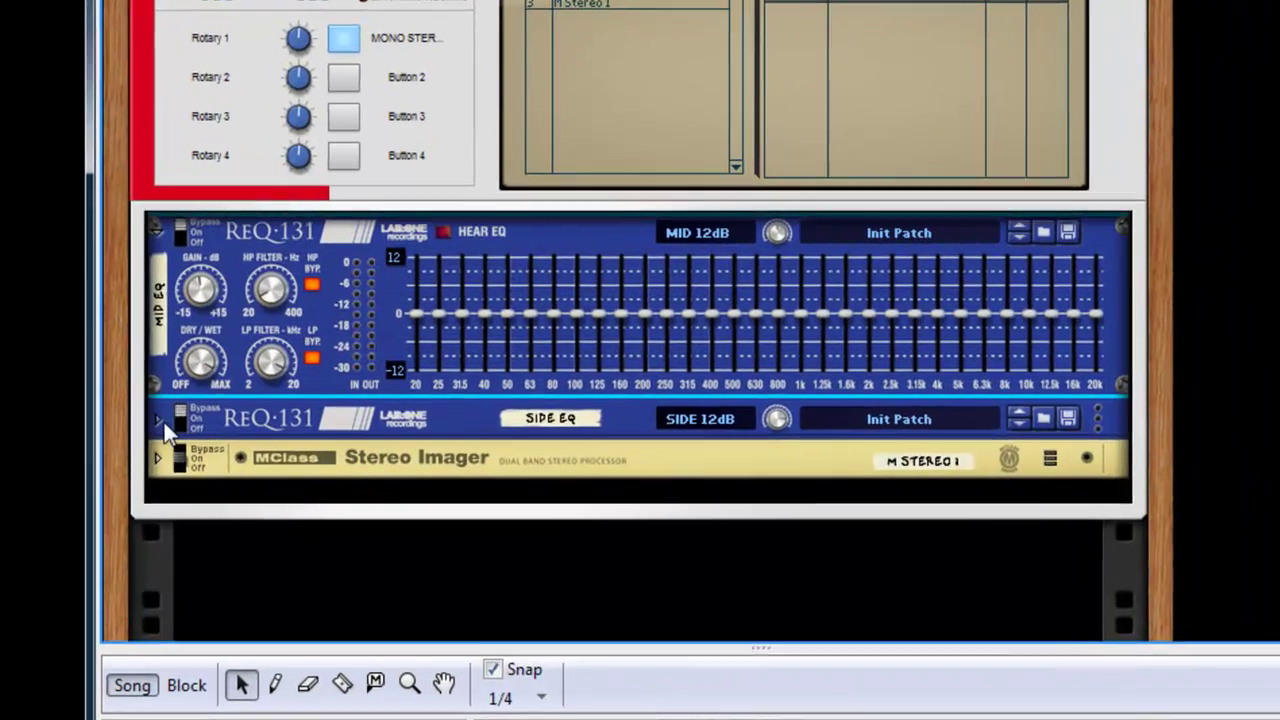
{"action": "left_click", "coordinate": [209, 390]}
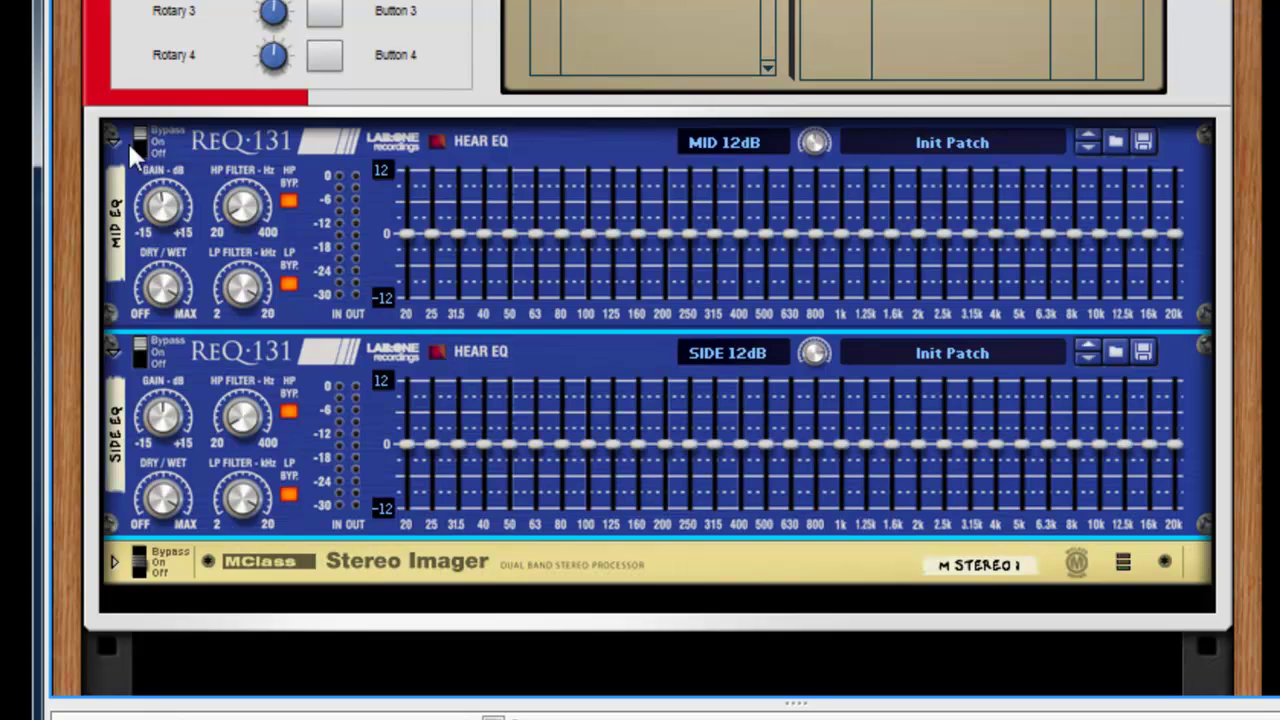
{"action": "left_click", "coordinate": [114, 562]}
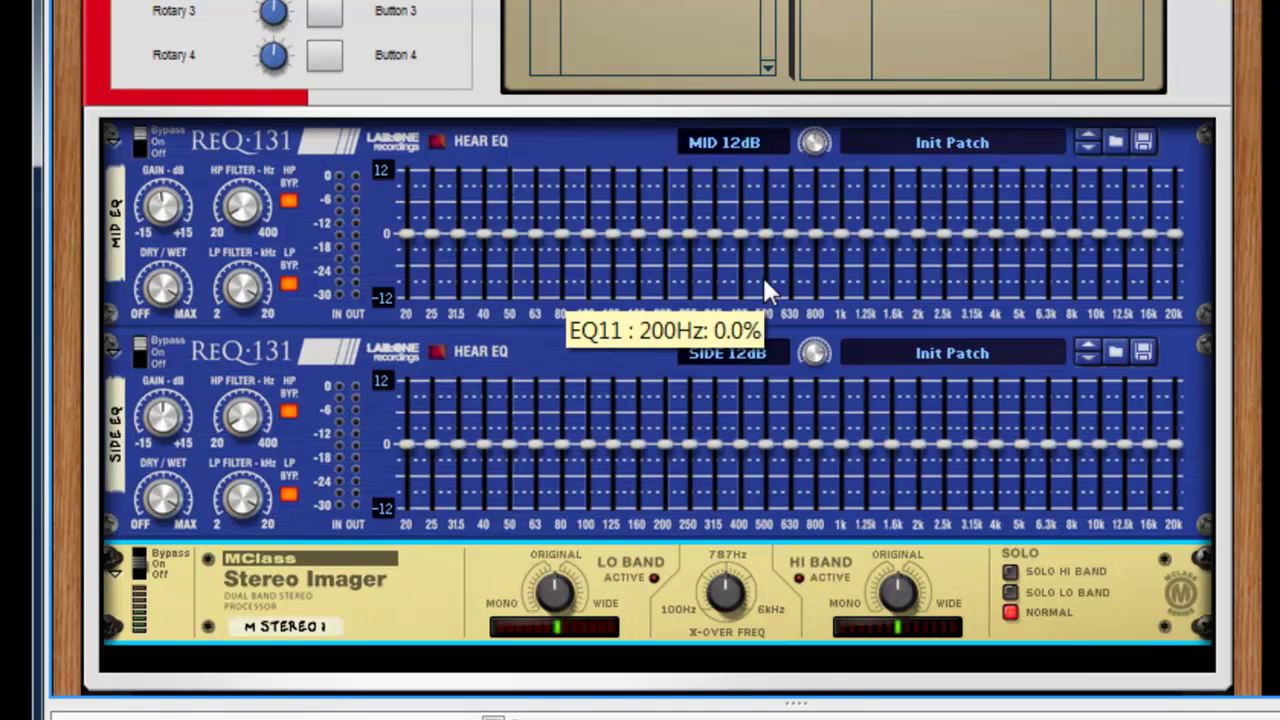
{"action": "left_click", "coordinate": [142, 138]}
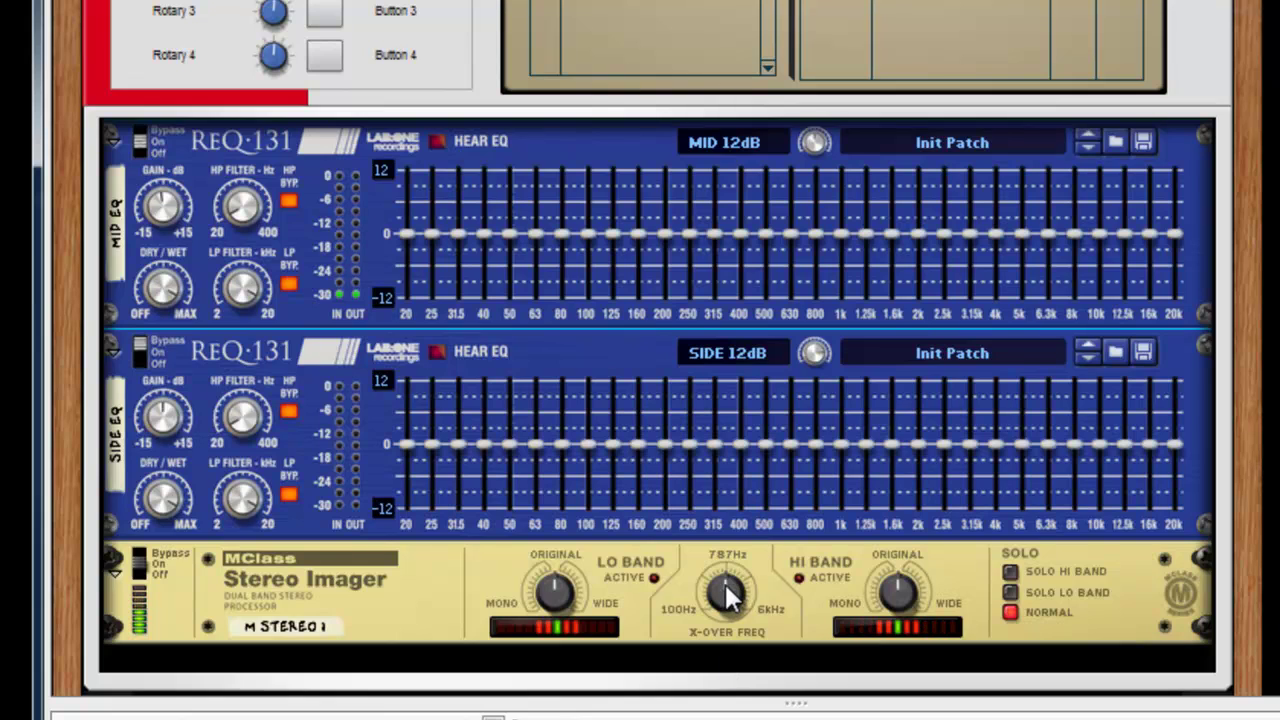
Step: Lower the Stereo Imager's crossover frequency to below 191 Hz, and fold the Side EQ
{"action": "left_click_drag", "start_coordinate": [726, 594], "coordinate": [724, 605]}
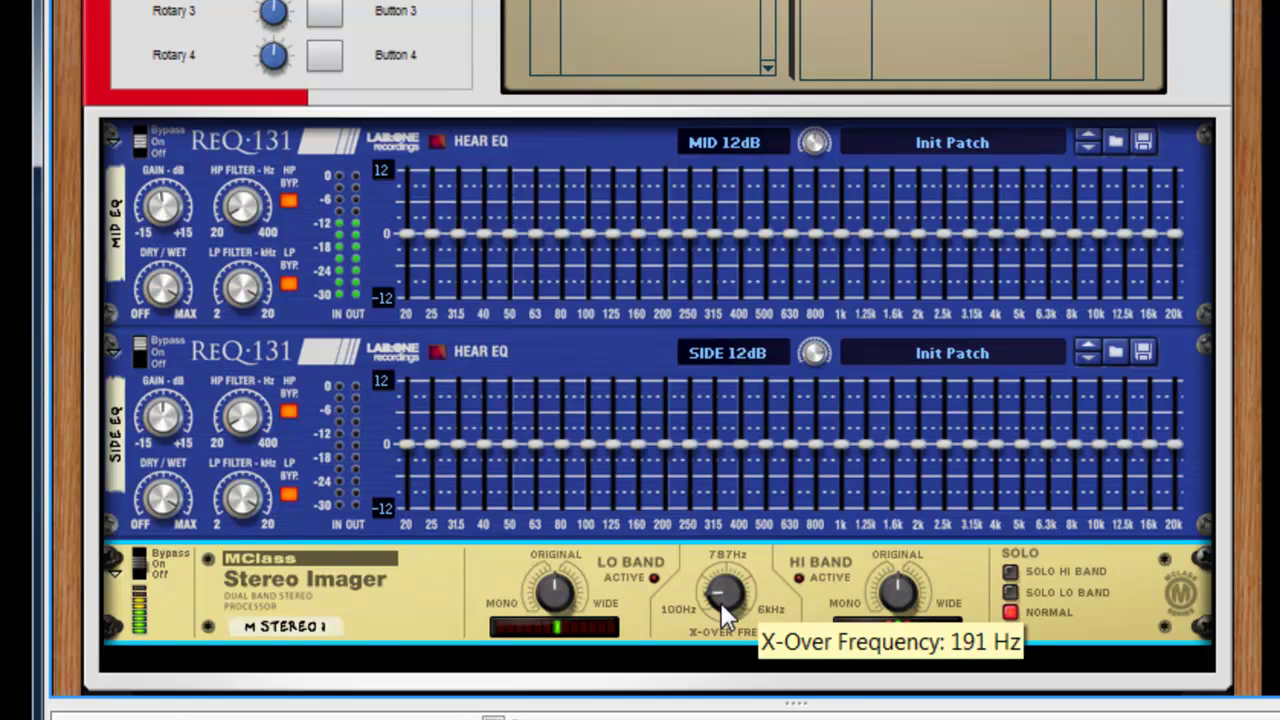
{"action": "left_click_drag", "start_coordinate": [722, 603], "coordinate": [722, 607]}
{"action": "left_click_drag", "start_coordinate": [721, 606], "coordinate": [722, 608]}
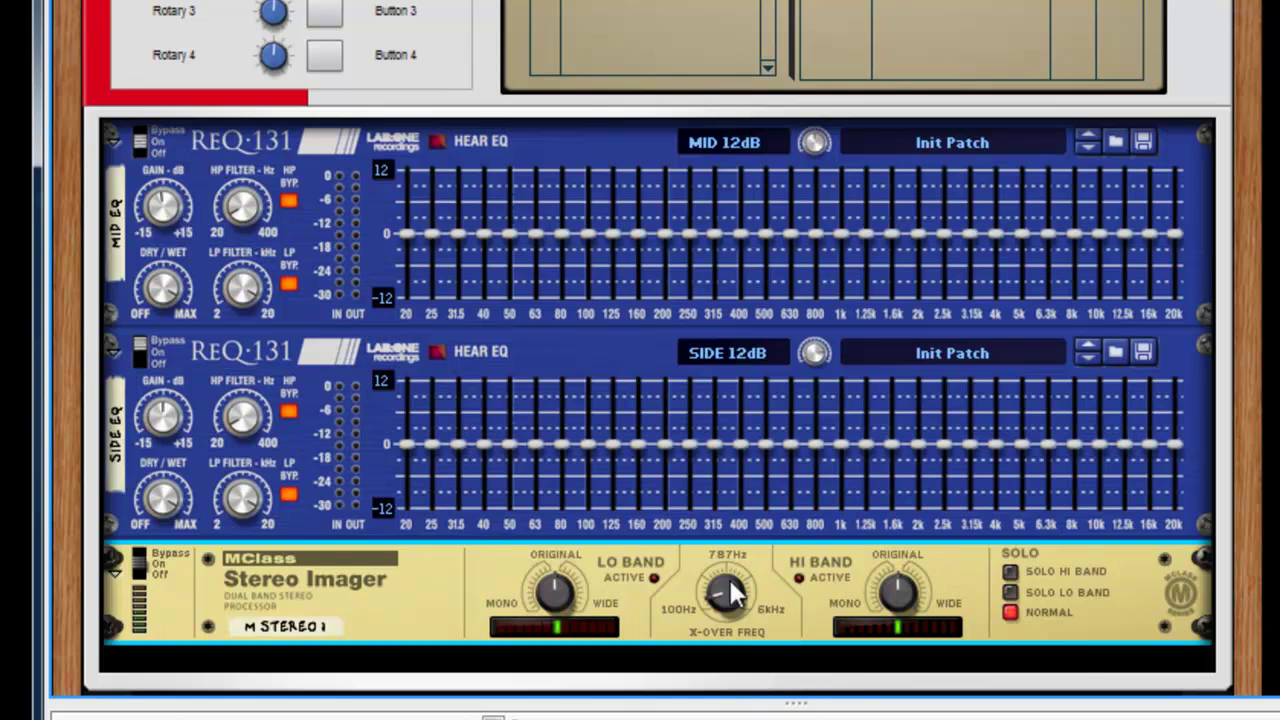
{"action": "mouse_move", "coordinate": [722, 596]}
{"action": "left_click", "coordinate": [113, 351]}
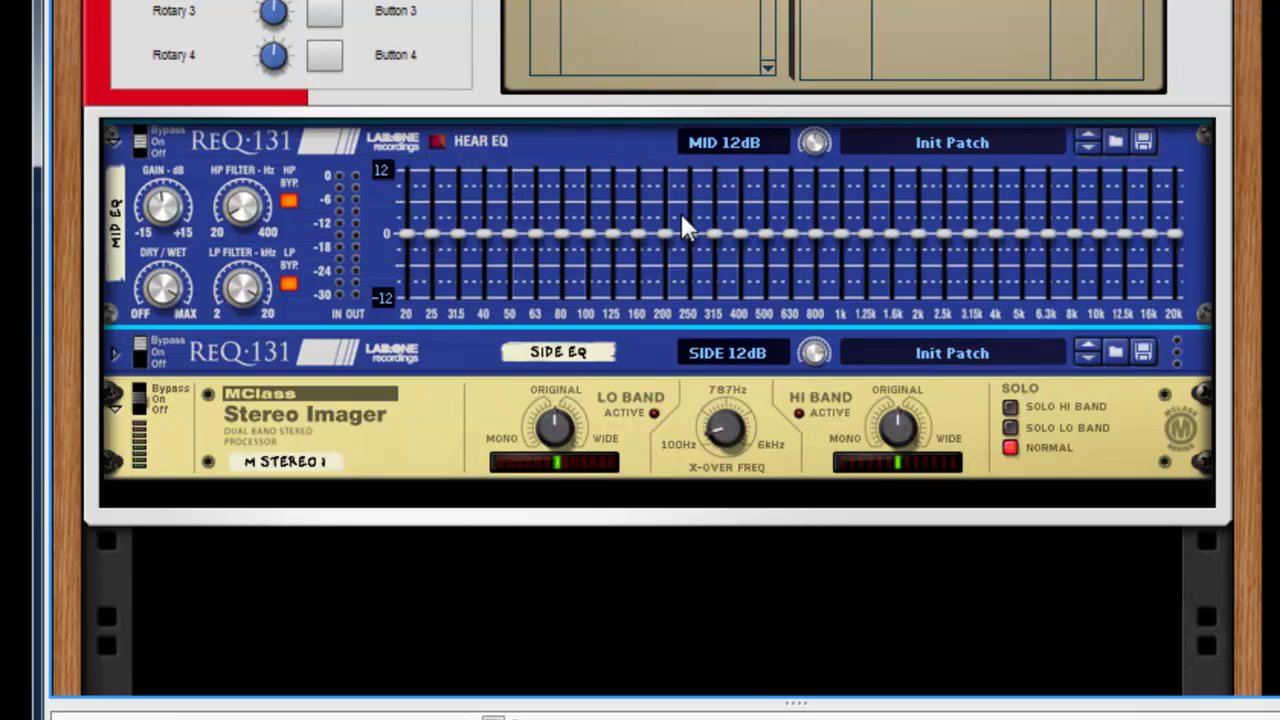
Step: Turn on Hear EQ for the Mid EQ and pull its bands from 20 Hz to 500 Hz slightly below zero
{"action": "mouse_move", "coordinate": [681, 217]}
{"action": "left_click", "coordinate": [438, 141]}
{"action": "mouse_move", "coordinate": [1050, 245]}
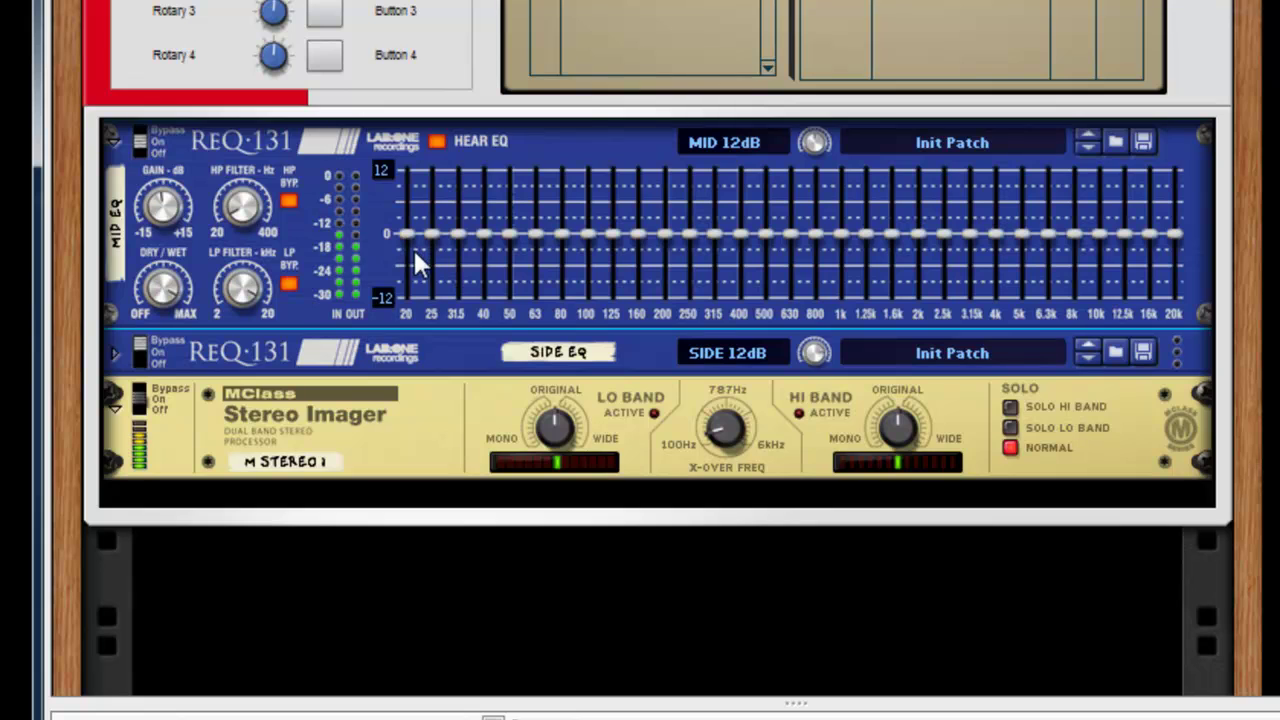
{"action": "mouse_move", "coordinate": [415, 253]}
{"action": "left_mouse_down"}
{"action": "mouse_move", "coordinate": [765, 252]}
{"action": "mouse_move", "coordinate": [767, 241]}
{"action": "left_mouse_up"}
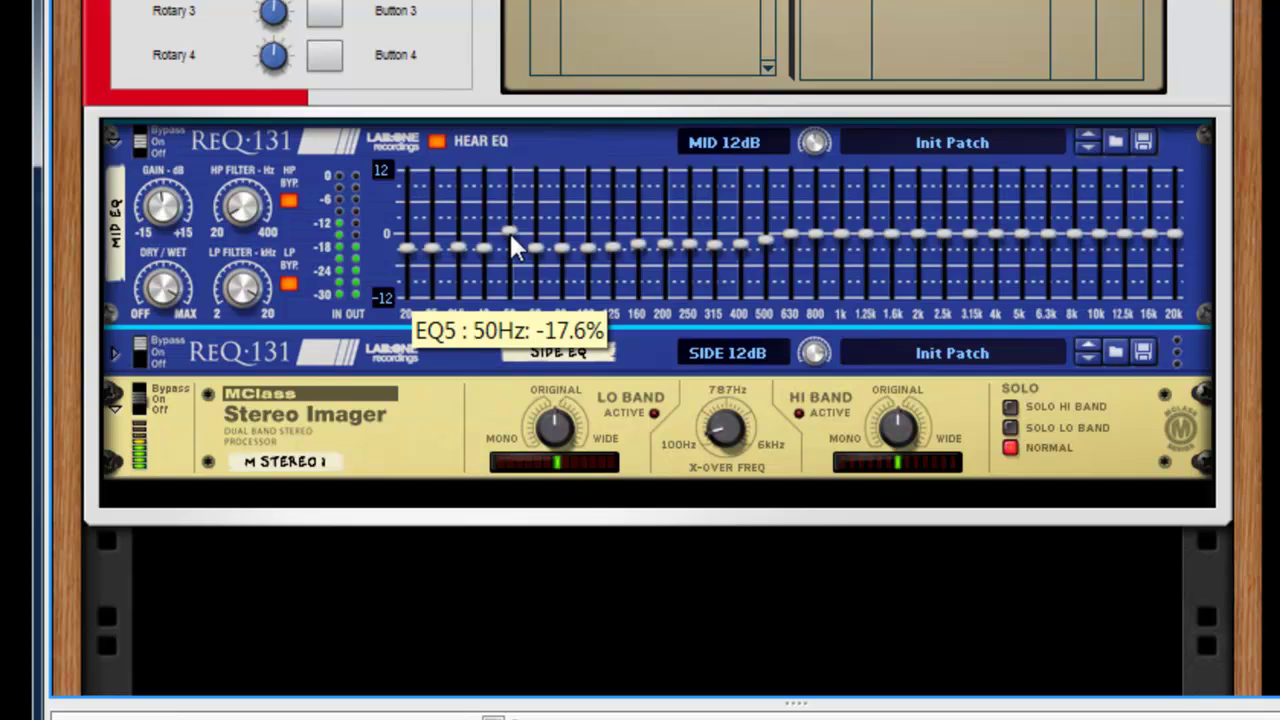
Step: Raise the Mid EQ's 63 to 125 Hz bands slightly above zero and set the 50 Hz band close to zero
{"action": "mouse_move", "coordinate": [510, 233]}
{"action": "left_mouse_down"}
{"action": "mouse_move", "coordinate": [542, 218]}
{"action": "mouse_move", "coordinate": [613, 233]}
{"action": "mouse_move", "coordinate": [588, 224]}
{"action": "left_mouse_up"}
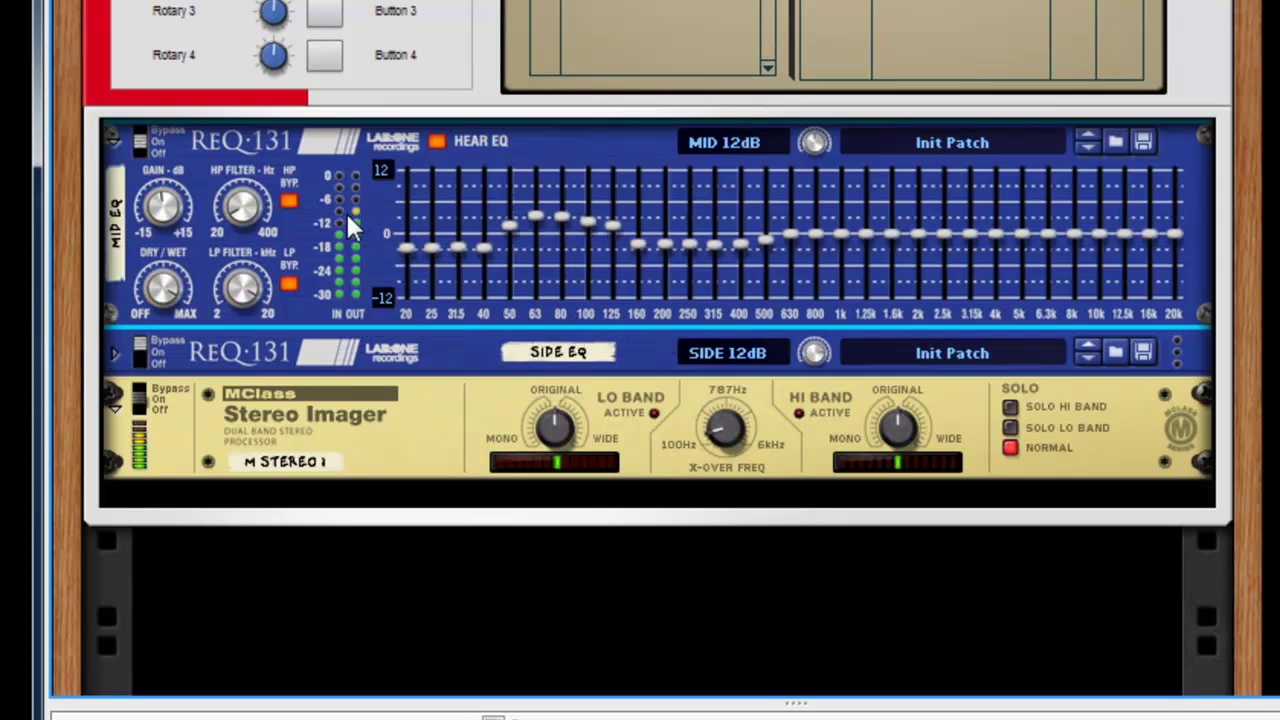
{"action": "mouse_move", "coordinate": [542, 216]}
{"action": "left_mouse_down"}
{"action": "mouse_move", "coordinate": [546, 232]}
{"action": "mouse_move", "coordinate": [590, 224]}
{"action": "left_mouse_up"}
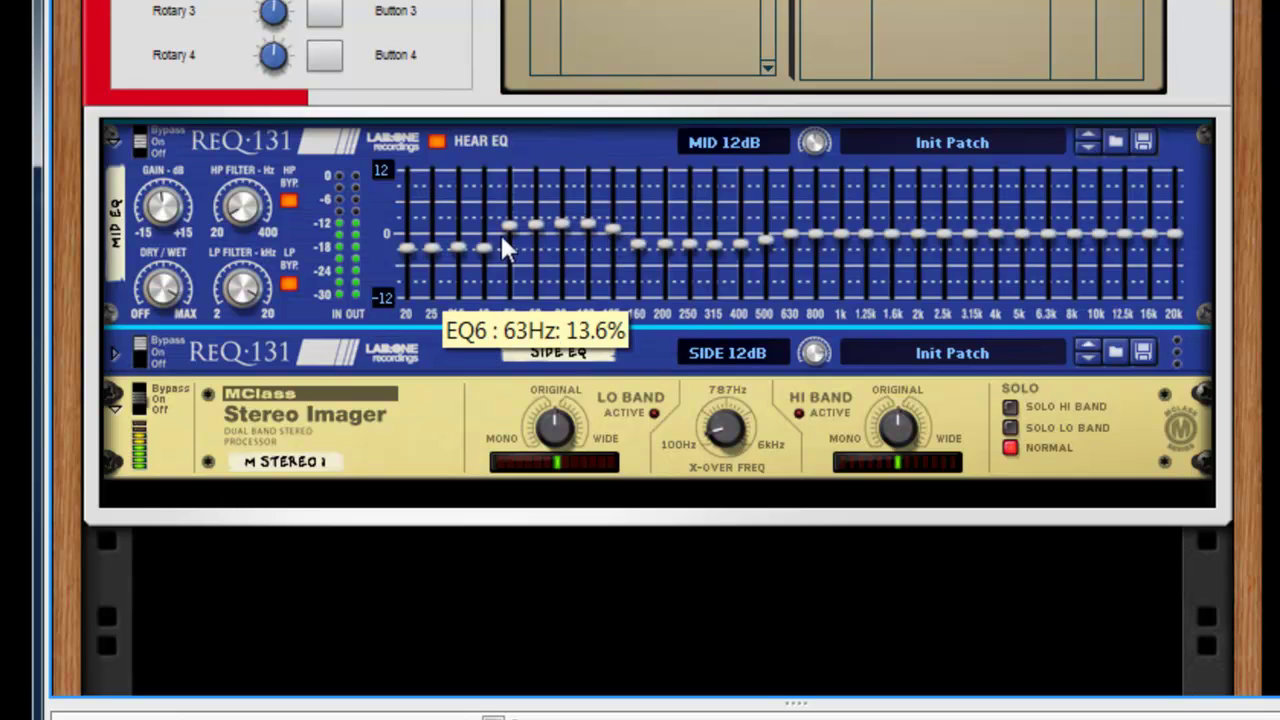
{"action": "left_click_drag", "start_coordinate": [507, 226], "coordinate": [507, 231]}
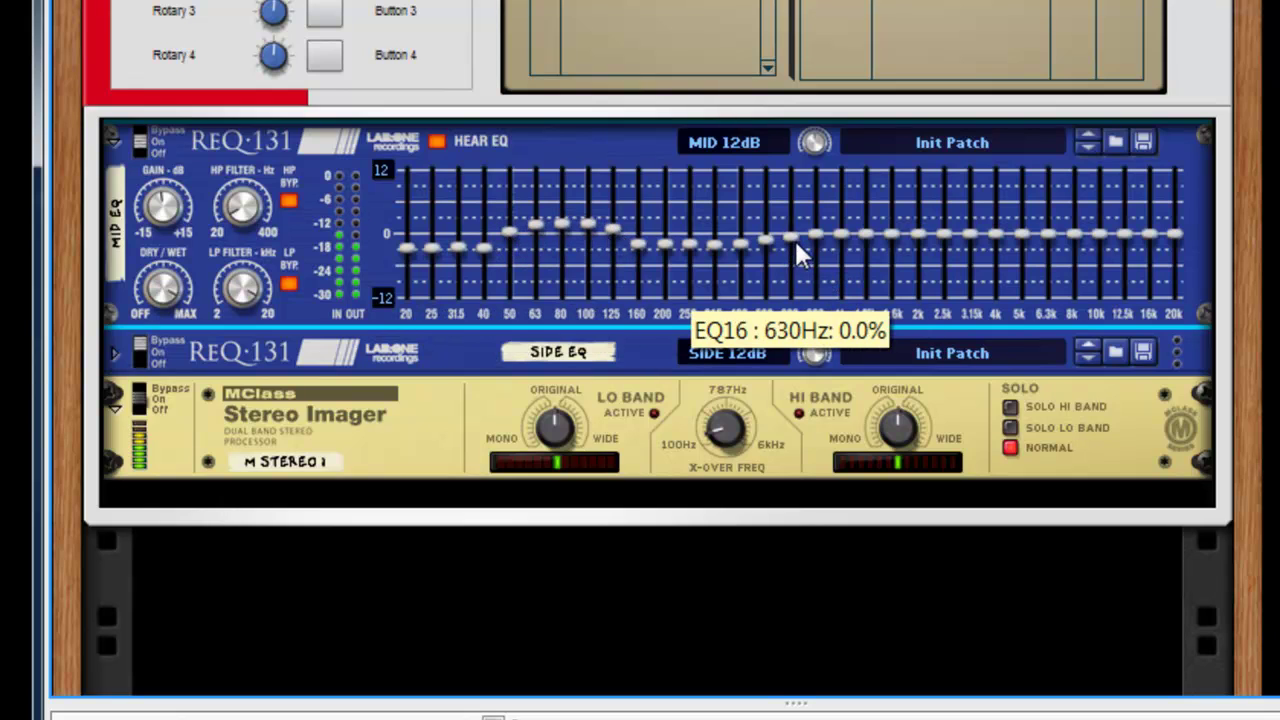
Step: Dip the Mid EQ slightly from 630 Hz to 1.25 kHz, boost it gently from 5 to 16 kHz, and turn off Hear EQ
{"action": "left_click_drag", "start_coordinate": [790, 234], "coordinate": [871, 237]}
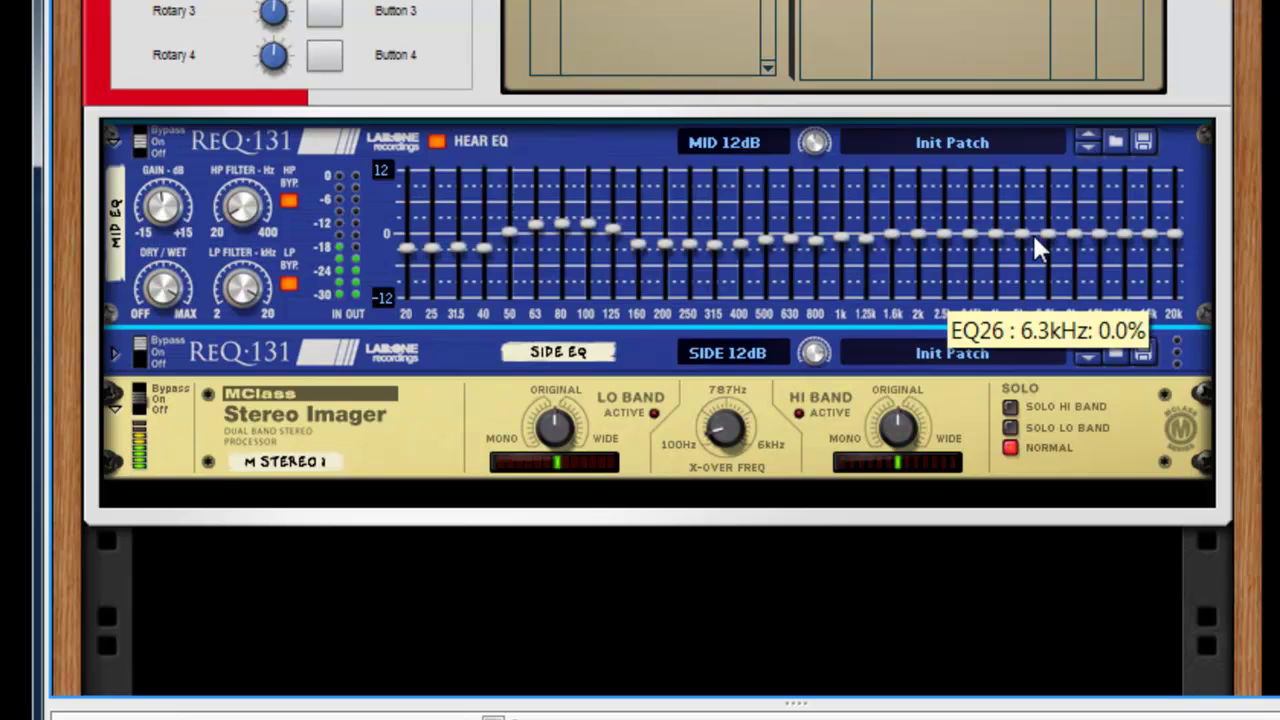
{"action": "mouse_move", "coordinate": [1026, 236]}
{"action": "left_mouse_down"}
{"action": "mouse_move", "coordinate": [1102, 217]}
{"action": "mouse_move", "coordinate": [1148, 223]}
{"action": "mouse_move", "coordinate": [1081, 225]}
{"action": "left_mouse_up"}
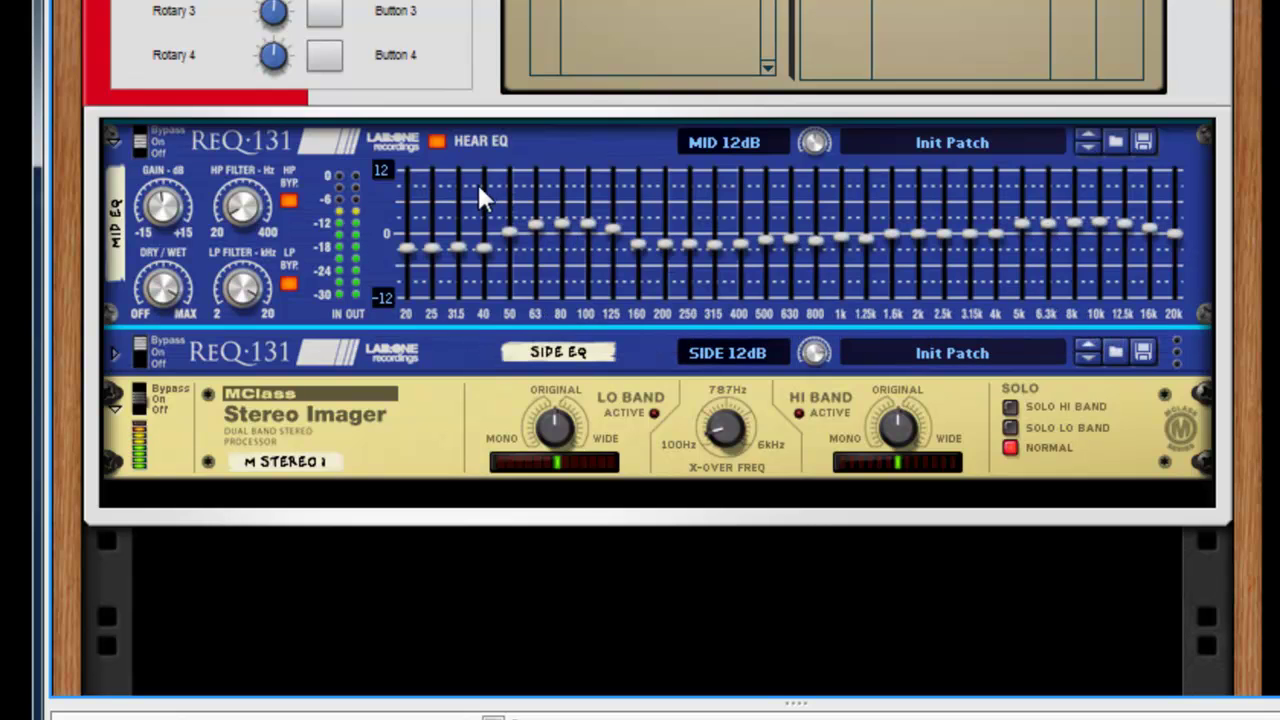
{"action": "left_click", "coordinate": [438, 140]}
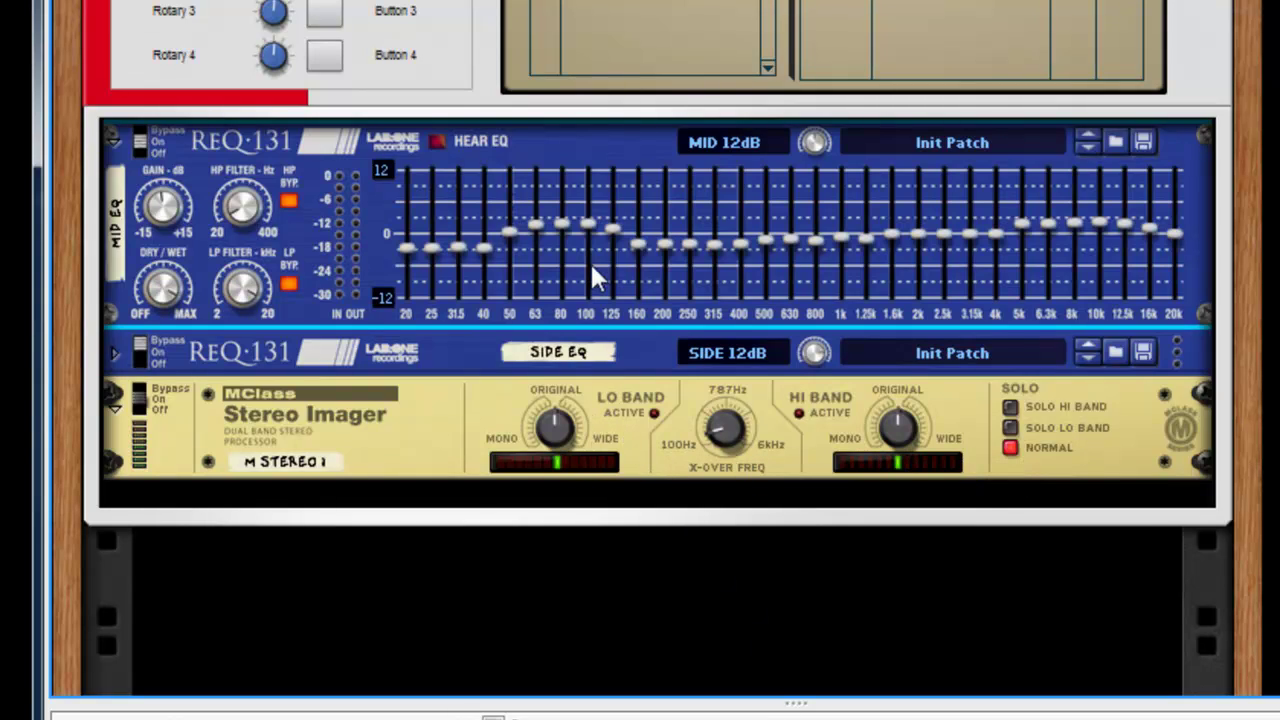
Step: Raise the Stereo Imager's crossover frequency slightly and audition the Mid EQ alone with Hear EQ before returning to the full signal
{"action": "left_click_drag", "start_coordinate": [723, 429], "coordinate": [723, 400]}
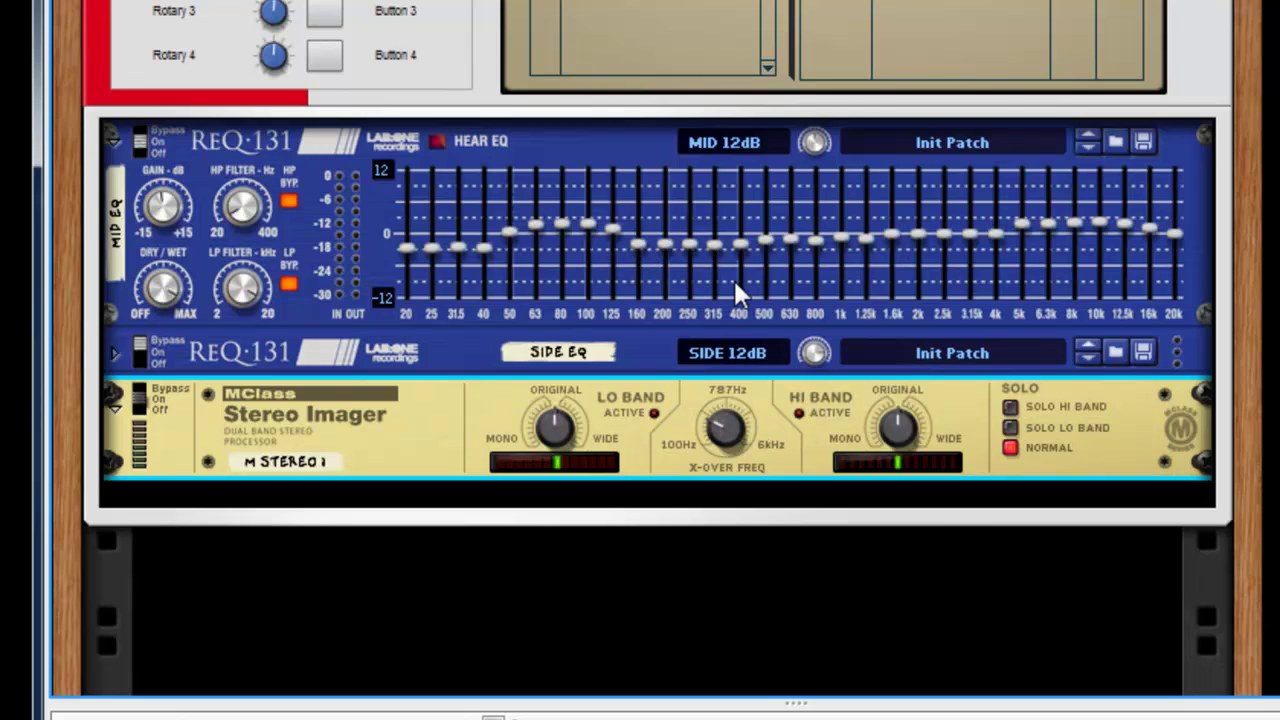
{"action": "mouse_move", "coordinate": [733, 283]}
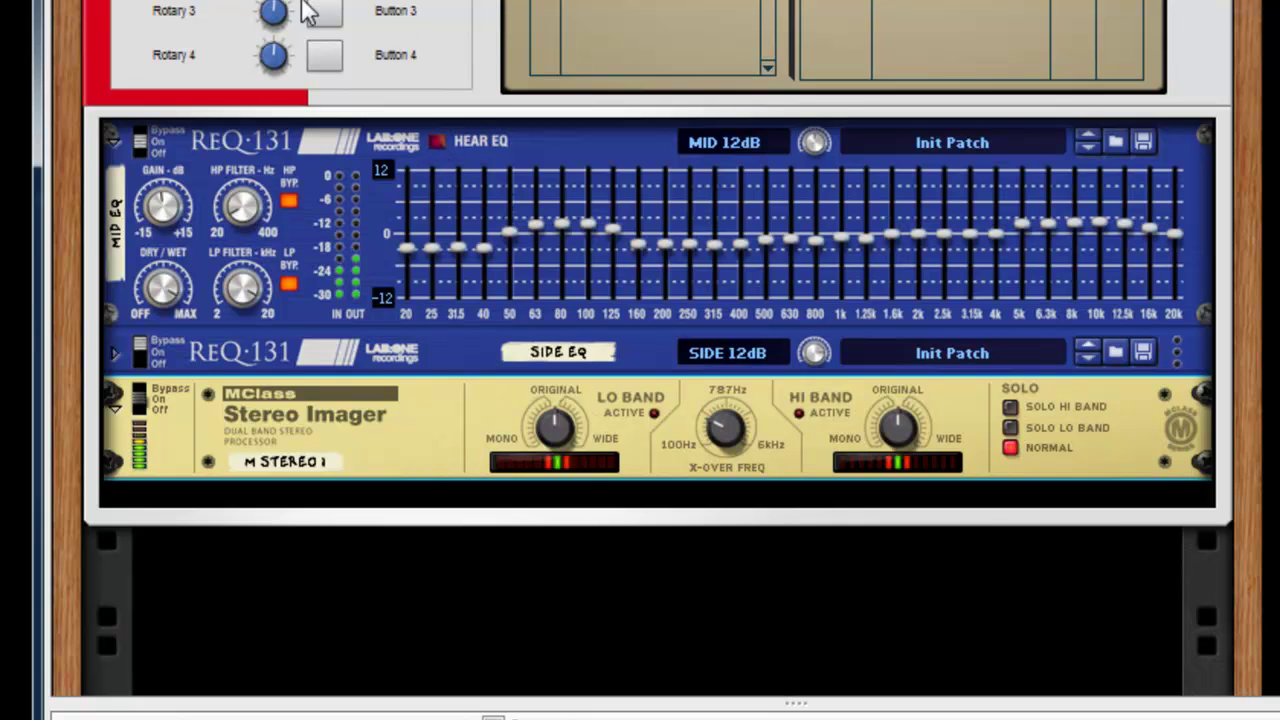
{"action": "left_click", "coordinate": [438, 142]}
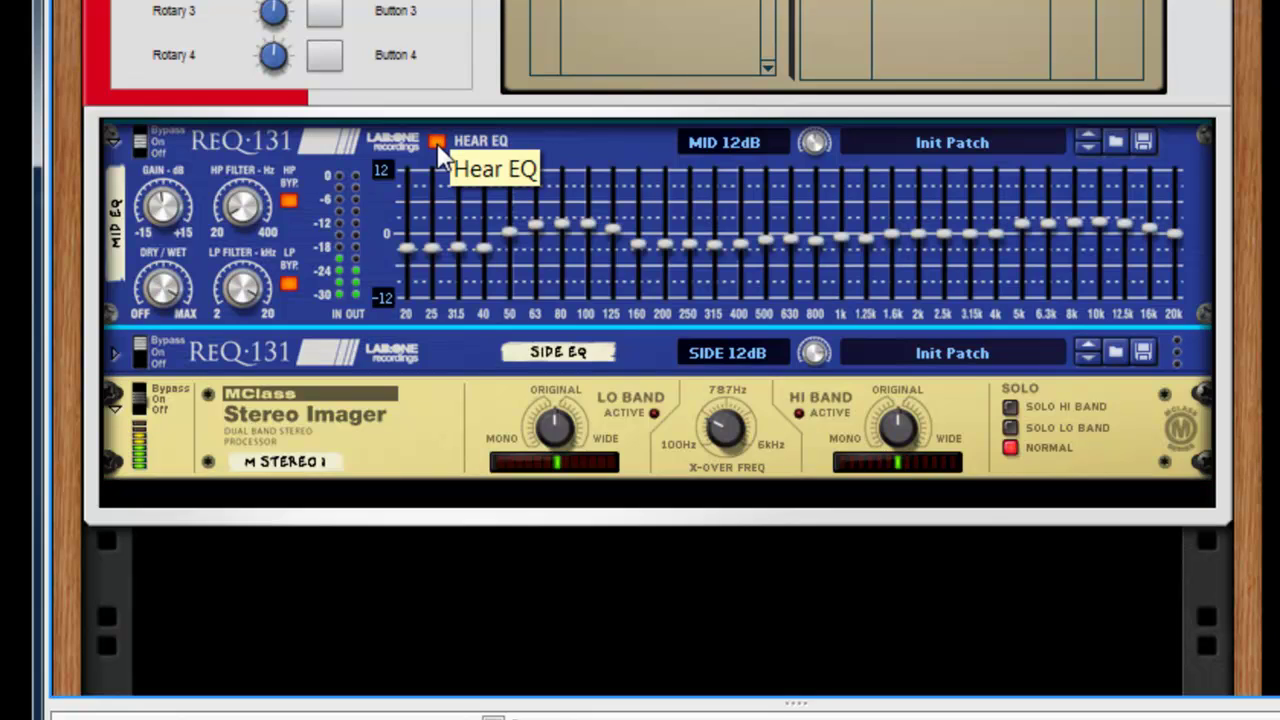
{"action": "left_click", "coordinate": [438, 142]}
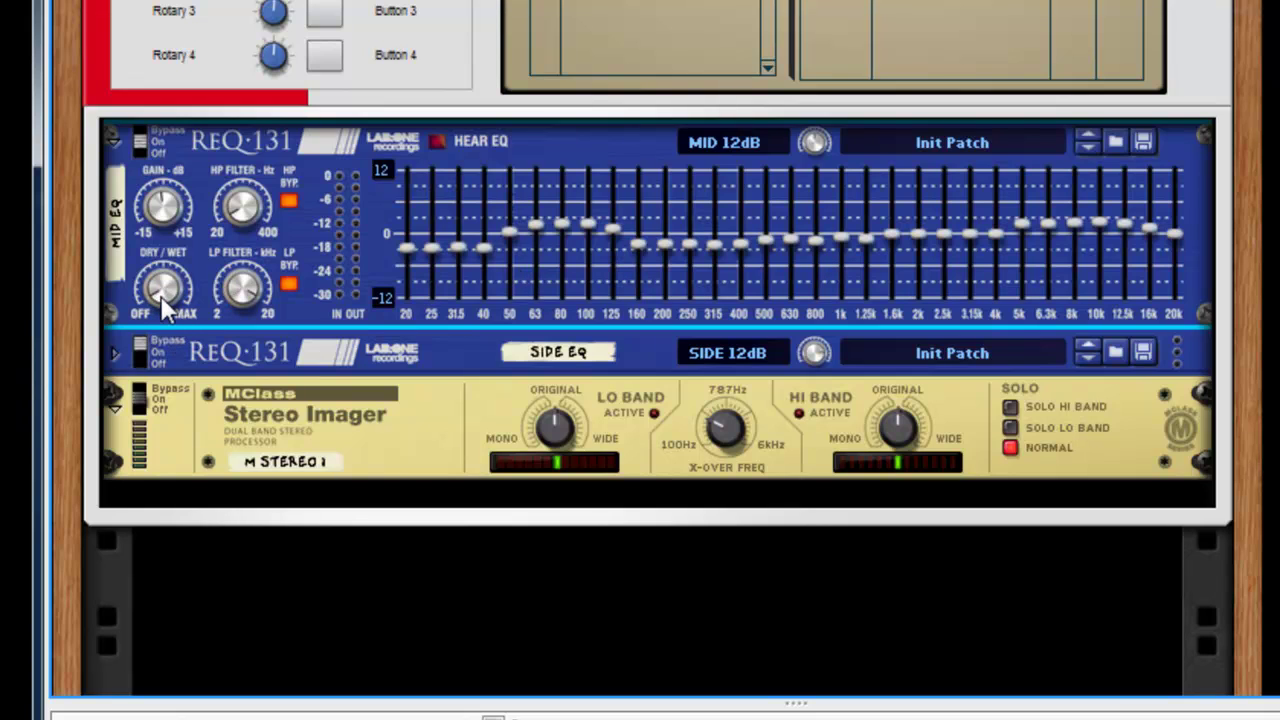
Step: Reduce the Mid EQ's dry/wet mix slightly below its maximum
{"action": "mouse_move", "coordinate": [163, 308]}
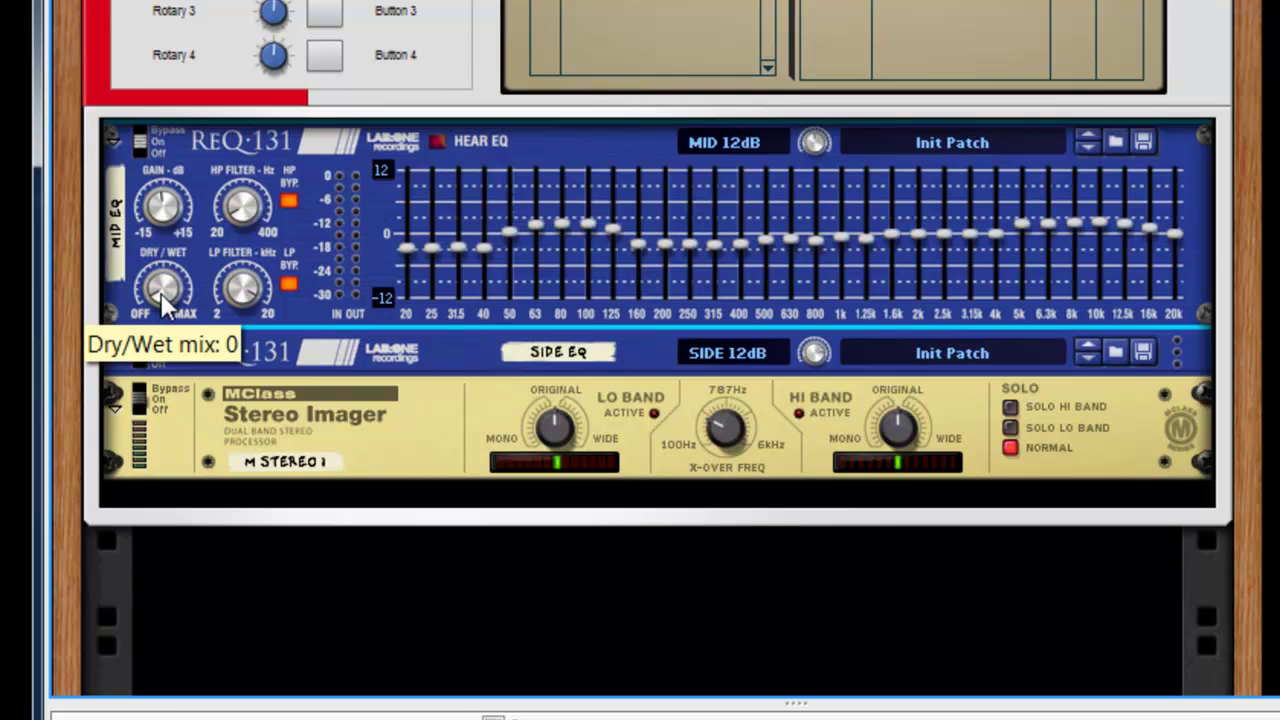
{"action": "mouse_move", "coordinate": [163, 306]}
{"action": "left_mouse_down"}
{"action": "mouse_move", "coordinate": [177, 190]}
{"action": "mouse_move", "coordinate": [159, 306]}
{"action": "left_mouse_up"}
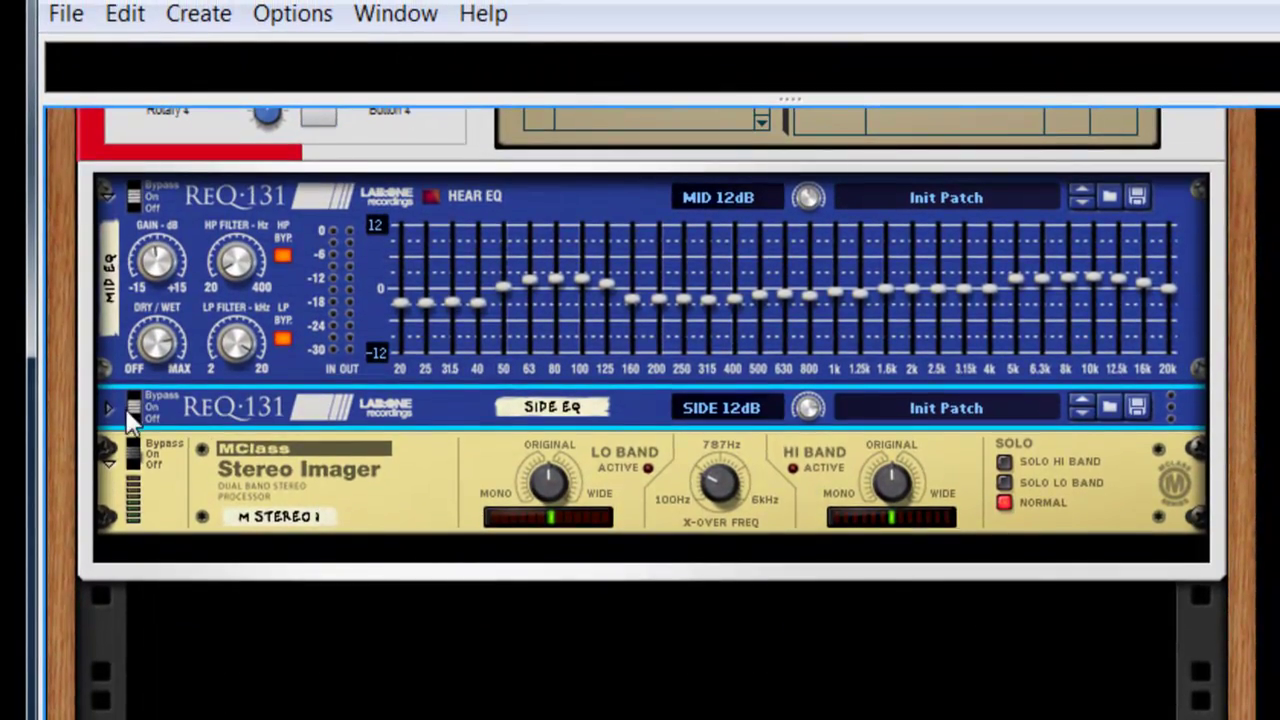
Step: Expand the Side EQ and turn on its Hear EQ mode
{"action": "left_click", "coordinate": [108, 516]}
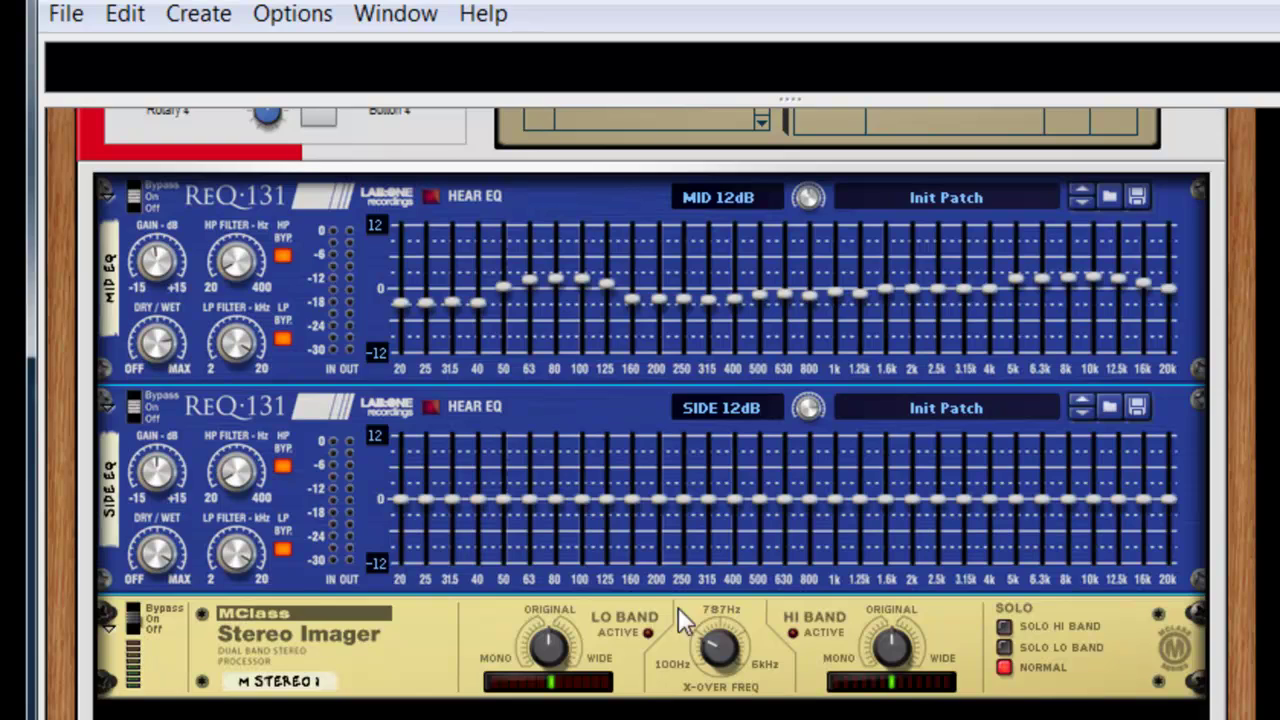
{"action": "left_click", "coordinate": [430, 407]}
{"action": "left_click", "coordinate": [430, 407]}
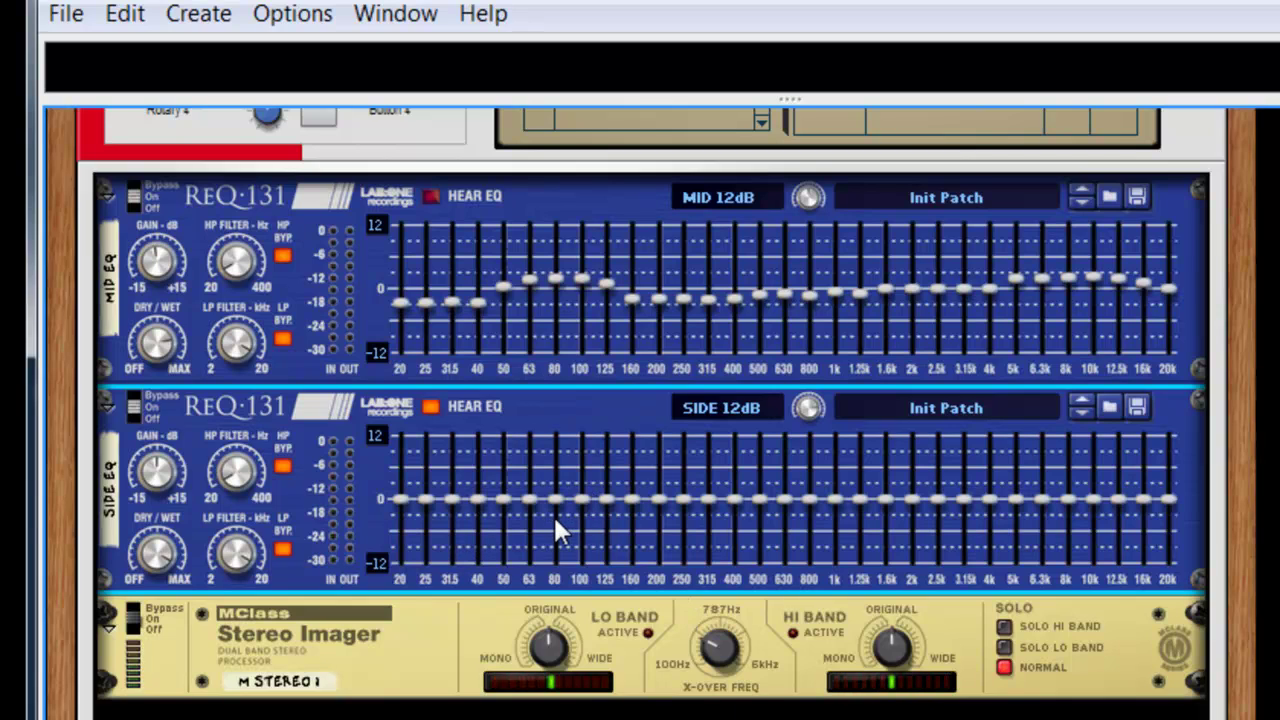
Step: Take the Side EQ's low-pass and high-pass filters out of bypass, sweep the high-pass up to about 400 Hz, and settle it near mid-range
{"action": "mouse_move", "coordinate": [557, 524]}
{"action": "left_click", "coordinate": [282, 549]}
{"action": "left_click", "coordinate": [283, 465]}
{"action": "left_click_drag", "start_coordinate": [240, 488], "coordinate": [257, 400]}
{"action": "mouse_move", "coordinate": [237, 473]}
{"action": "left_mouse_down"}
{"action": "mouse_move", "coordinate": [275, 514]}
{"action": "mouse_move", "coordinate": [240, 485]}
{"action": "left_mouse_up"}
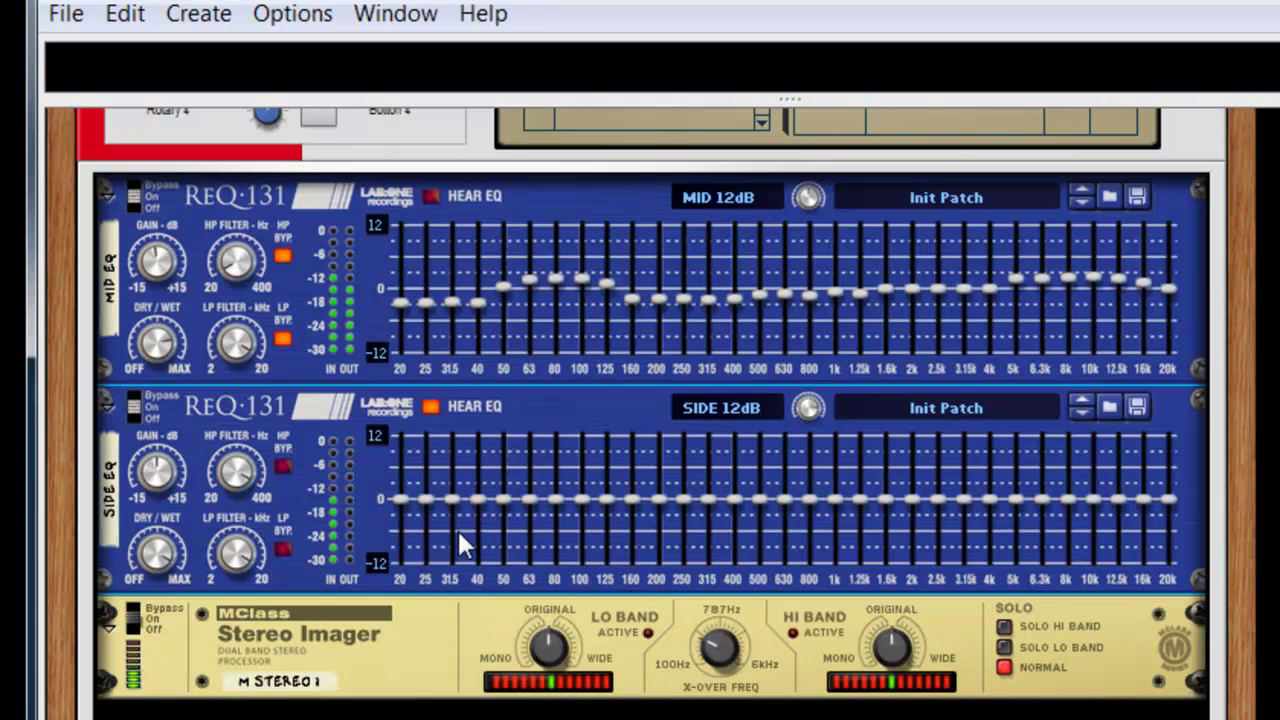
{"action": "left_click", "coordinate": [284, 465]}
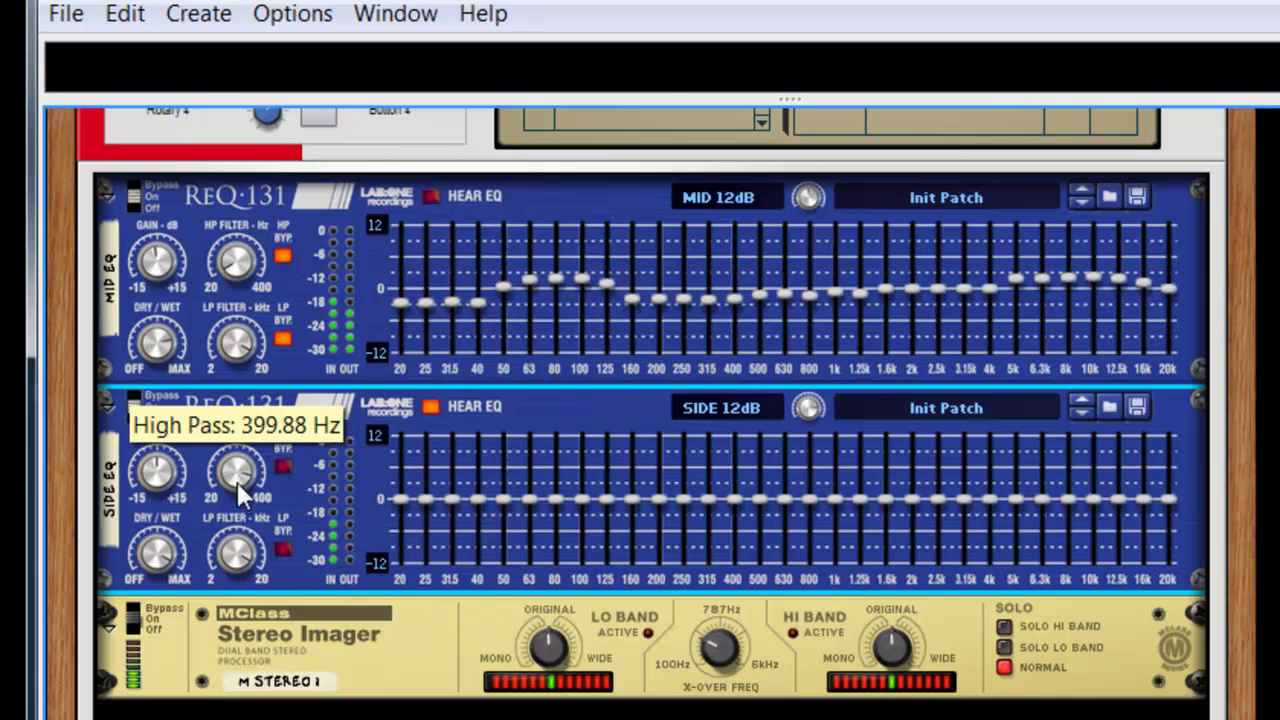
{"action": "left_click_drag", "start_coordinate": [237, 482], "coordinate": [252, 527]}
Step: Compare the Side EQ's dry and fully wet mix with Hear EQ off, restoring maximum wet and Hear EQ at the end
{"action": "left_click", "coordinate": [429, 410]}
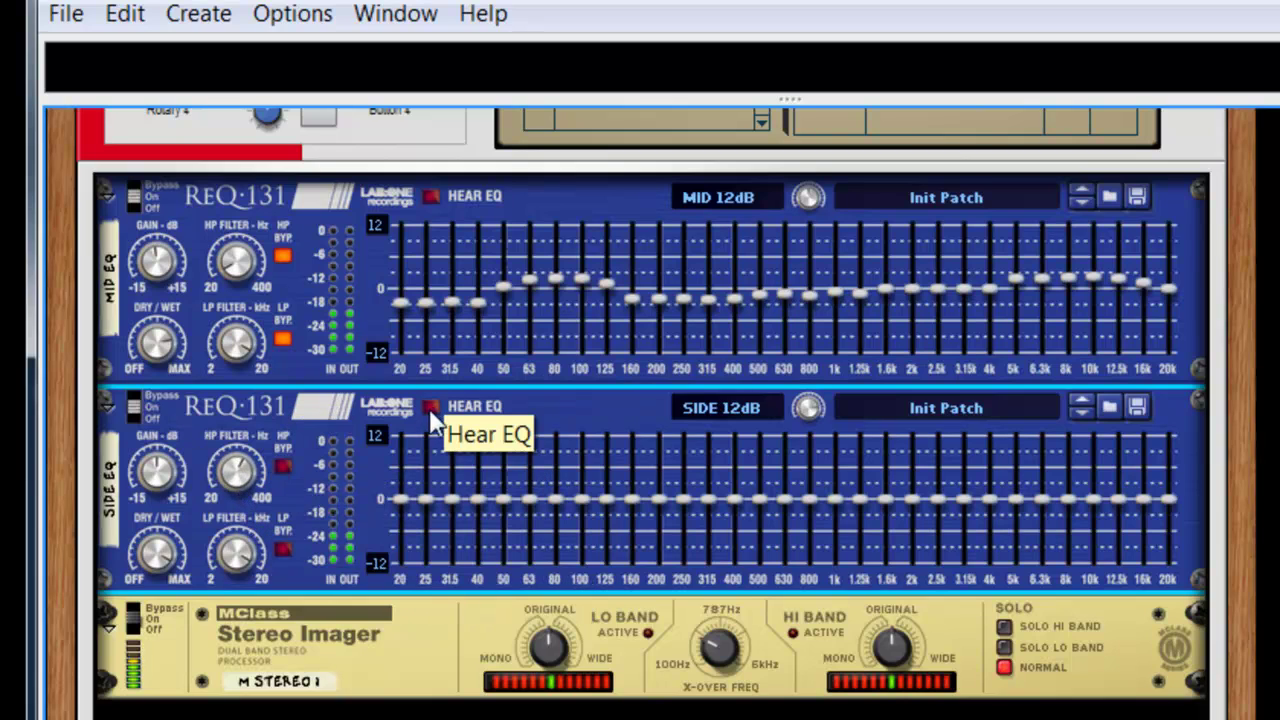
{"action": "left_click_drag", "start_coordinate": [160, 555], "coordinate": [160, 595]}
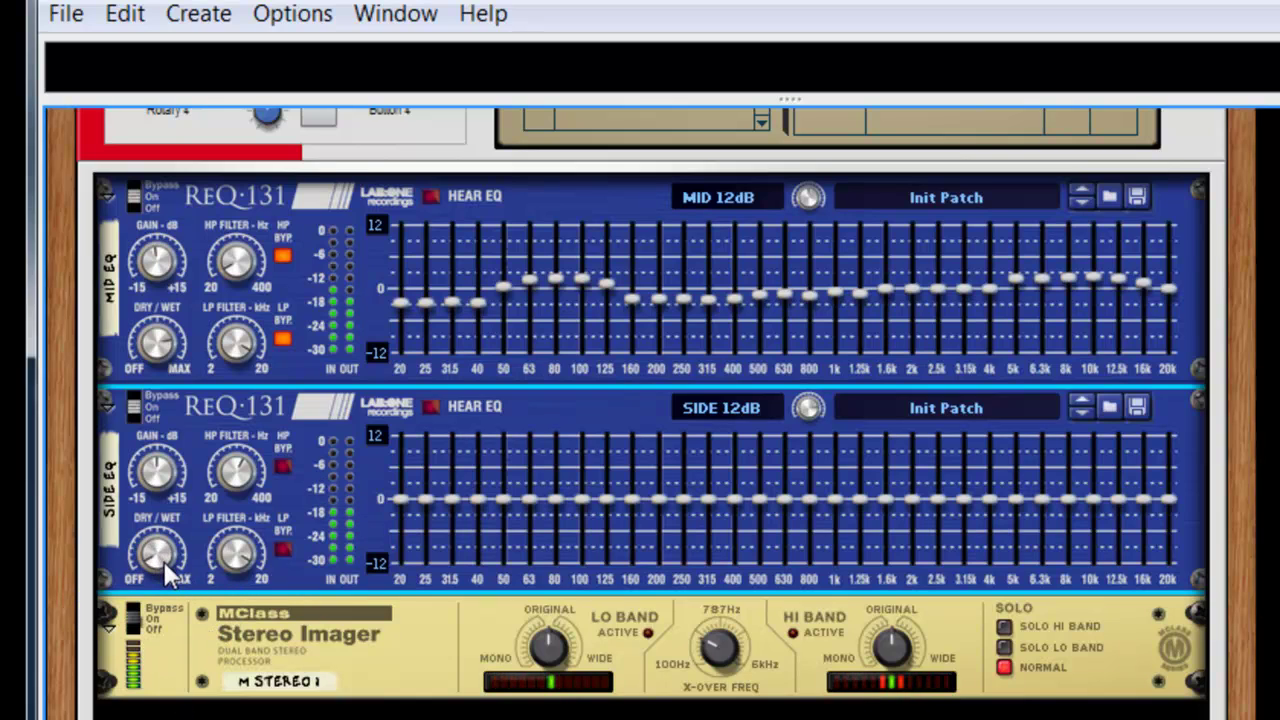
{"action": "mouse_move", "coordinate": [164, 561]}
{"action": "left_click_drag", "start_coordinate": [165, 565], "coordinate": [182, 393]}
{"action": "mouse_move", "coordinate": [243, 483]}
{"action": "left_click", "coordinate": [431, 408]}
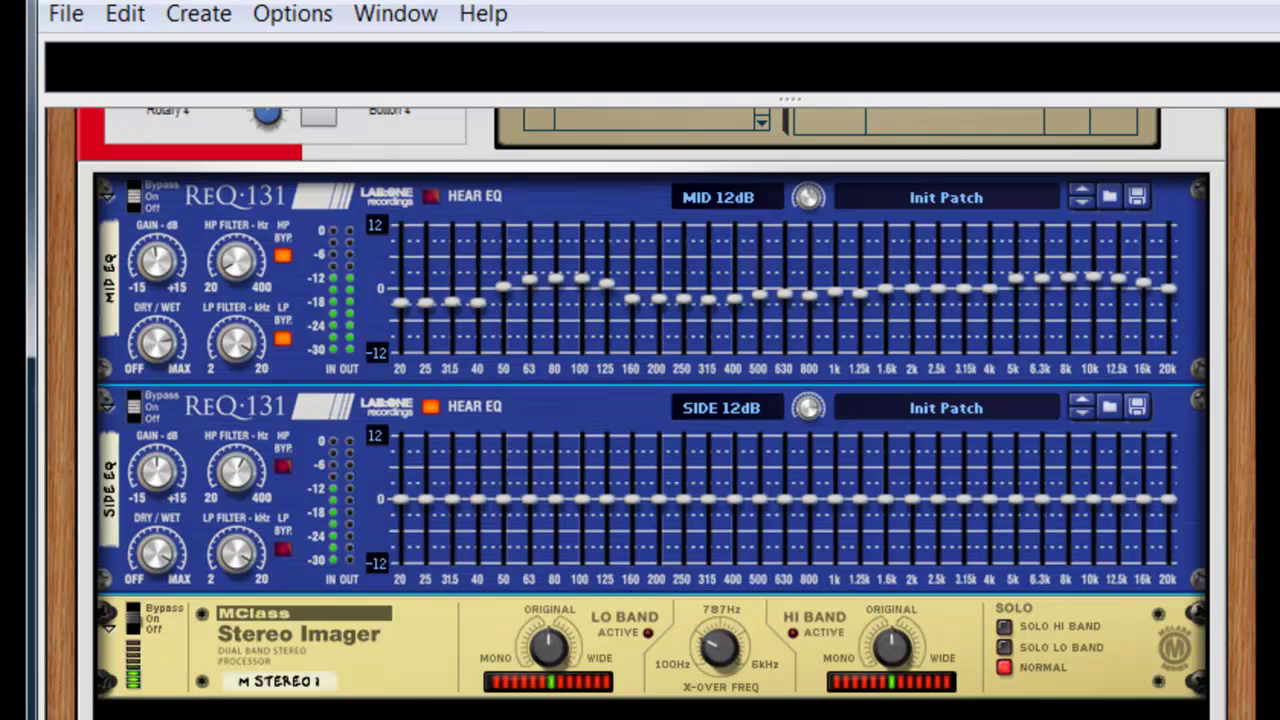
Step: Sweep the Side EQ's upper bands, dip 3.15 to 6.3 kHz with 5 kHz at about -33.8%, and lift 10 and 12.5 kHz slightly
{"action": "mouse_move", "coordinate": [1045, 512]}
{"action": "left_mouse_down"}
{"action": "mouse_move", "coordinate": [1049, 466]}
{"action": "mouse_move", "coordinate": [1049, 509]}
{"action": "mouse_move", "coordinate": [1073, 450]}
{"action": "left_mouse_up"}
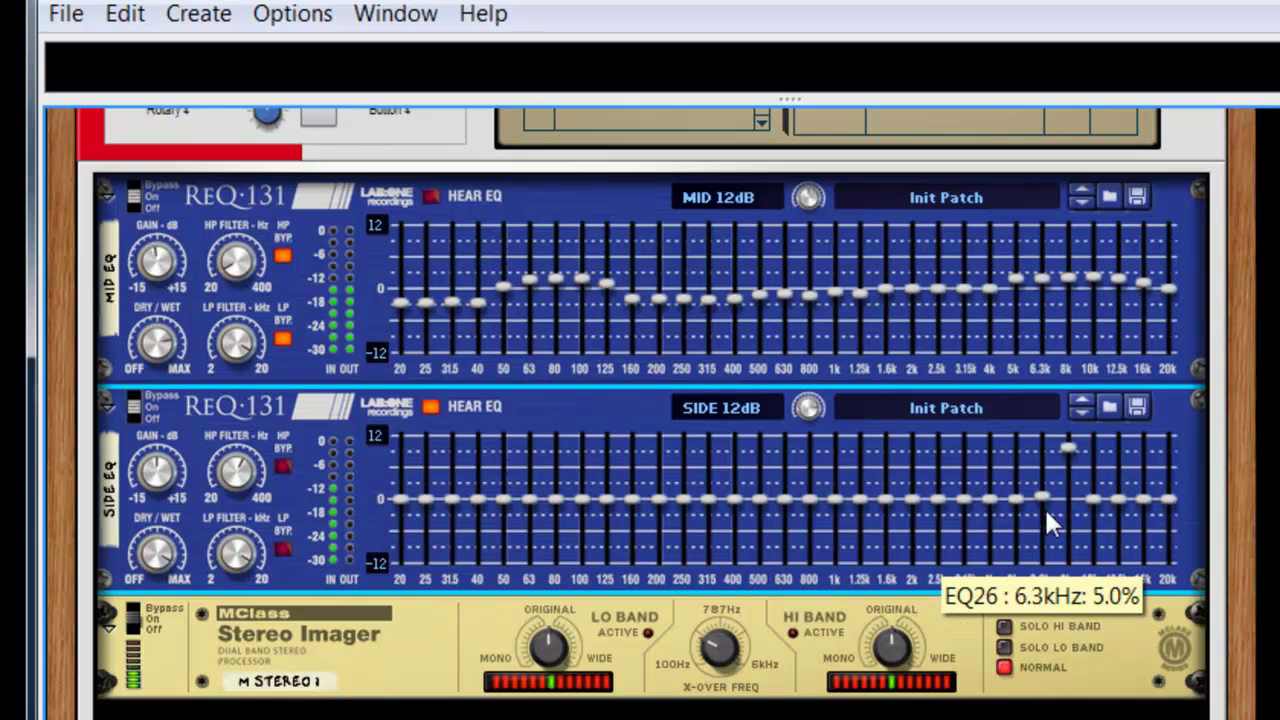
{"action": "mouse_move", "coordinate": [1027, 495]}
{"action": "left_mouse_down"}
{"action": "mouse_move", "coordinate": [1027, 447]}
{"action": "mouse_move", "coordinate": [1027, 494]}
{"action": "mouse_move", "coordinate": [994, 471]}
{"action": "mouse_move", "coordinate": [1000, 456]}
{"action": "mouse_move", "coordinate": [975, 494]}
{"action": "mouse_move", "coordinate": [972, 448]}
{"action": "mouse_move", "coordinate": [980, 491]}
{"action": "left_mouse_up"}
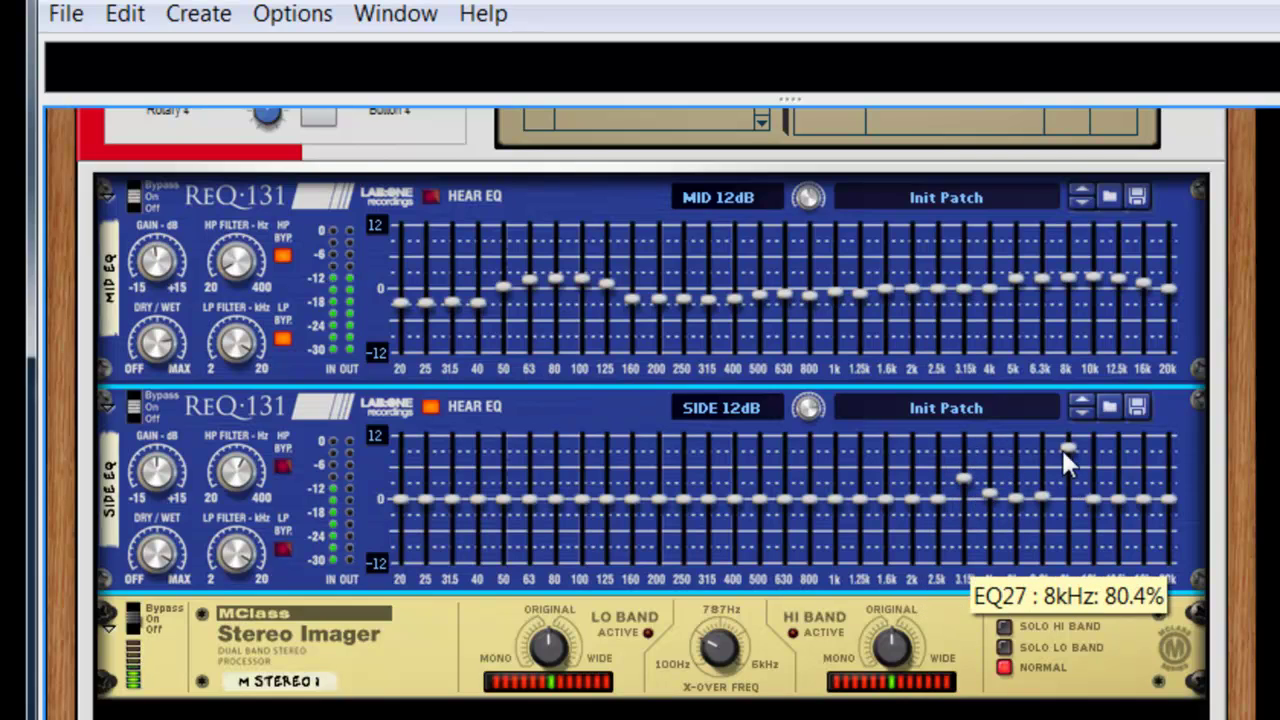
{"action": "left_click_drag", "start_coordinate": [1074, 452], "coordinate": [1074, 476]}
{"action": "left_click_drag", "start_coordinate": [968, 466], "coordinate": [979, 548]}
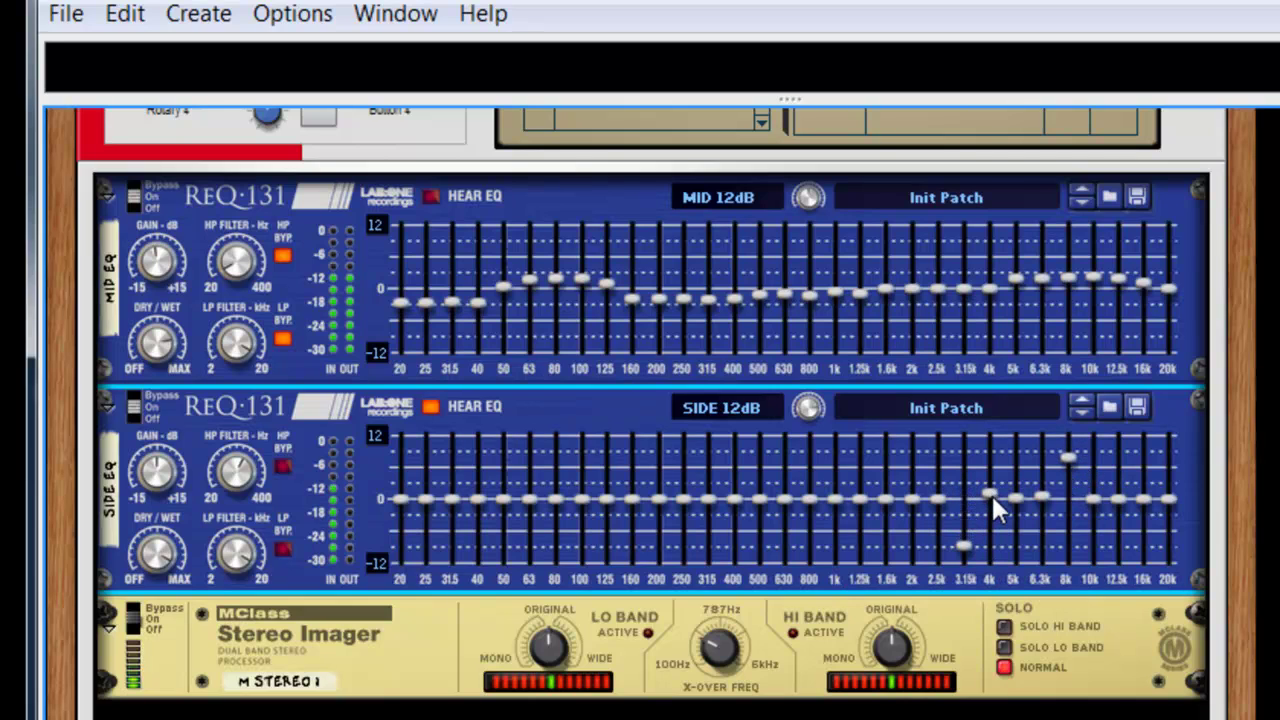
{"action": "mouse_move", "coordinate": [994, 524]}
{"action": "left_mouse_down"}
{"action": "mouse_move", "coordinate": [994, 543]}
{"action": "mouse_move", "coordinate": [986, 514]}
{"action": "mouse_move", "coordinate": [969, 545]}
{"action": "mouse_move", "coordinate": [971, 511]}
{"action": "mouse_move", "coordinate": [1072, 477]}
{"action": "mouse_move", "coordinate": [1079, 499]}
{"action": "mouse_move", "coordinate": [1120, 460]}
{"action": "mouse_move", "coordinate": [1122, 522]}
{"action": "mouse_move", "coordinate": [1120, 483]}
{"action": "left_mouse_up"}
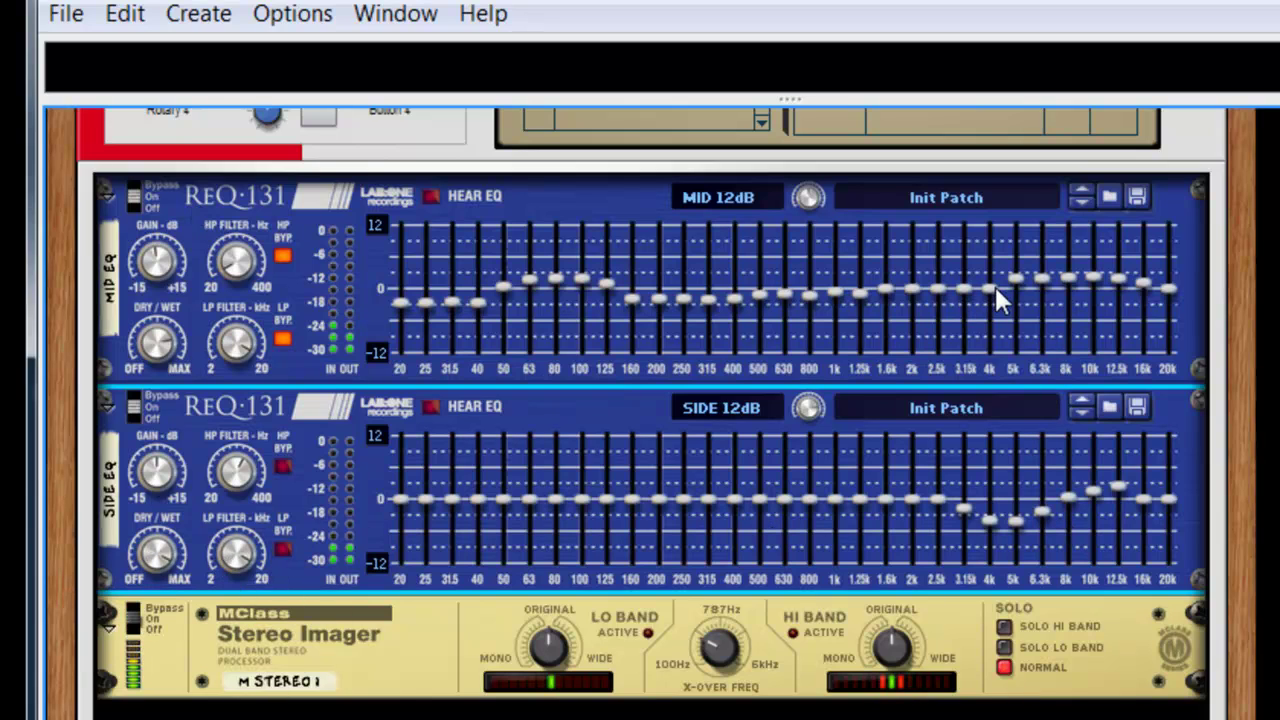
Step: Boost the Mid EQ's 4, 5 and 6.3 kHz bands to complement the dip in the Side EQ
{"action": "mouse_move", "coordinate": [993, 287]}
{"action": "left_mouse_down"}
{"action": "mouse_move", "coordinate": [1038, 281]}
{"action": "mouse_move", "coordinate": [1020, 271]}
{"action": "mouse_move", "coordinate": [1037, 289]}
{"action": "mouse_move", "coordinate": [1046, 280]}
{"action": "mouse_move", "coordinate": [1013, 269]}
{"action": "left_mouse_up"}
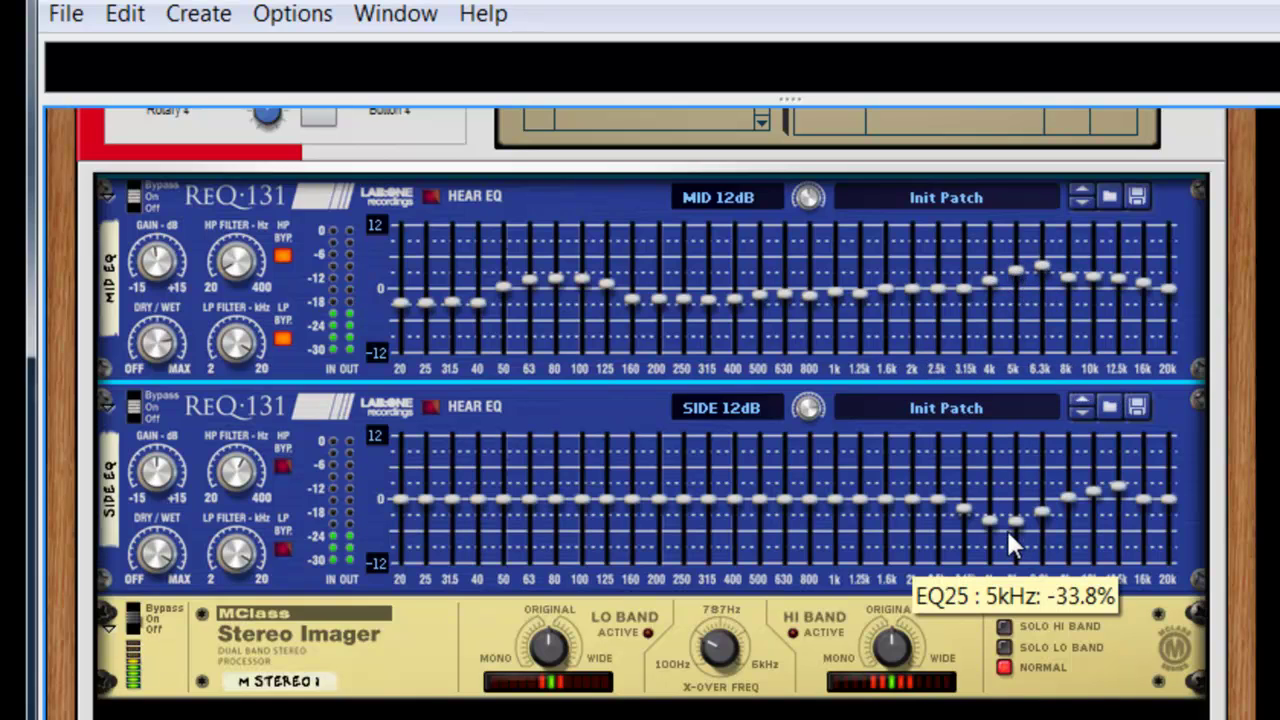
Step: Deepen the Side EQ's dip at the 5 and 6.3 kHz bands
{"action": "left_click_drag", "start_coordinate": [1018, 521], "coordinate": [1044, 519]}
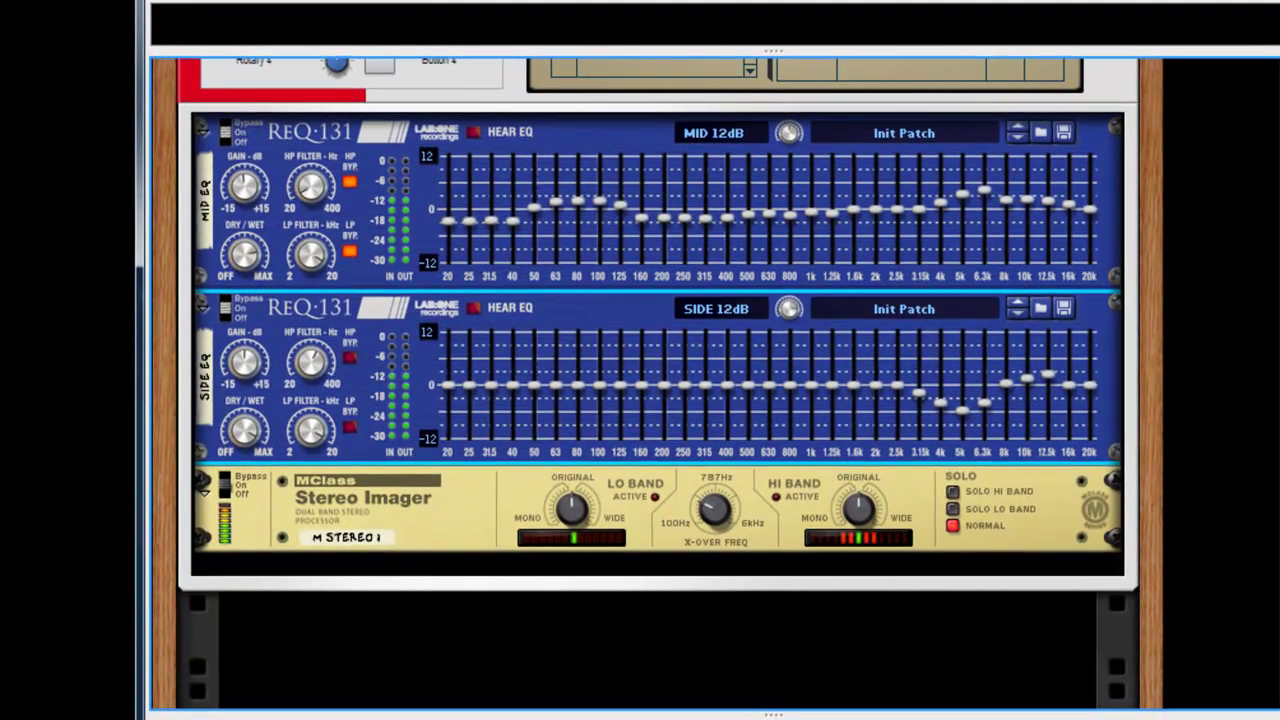
Step: Compare the mix in mono and stereo with the Combinator's MONO STEREO switch, leaving it on at the end
{"action": "scroll", "coordinate": [518, 418], "scroll_direction": "up", "scroll_amount": 2}
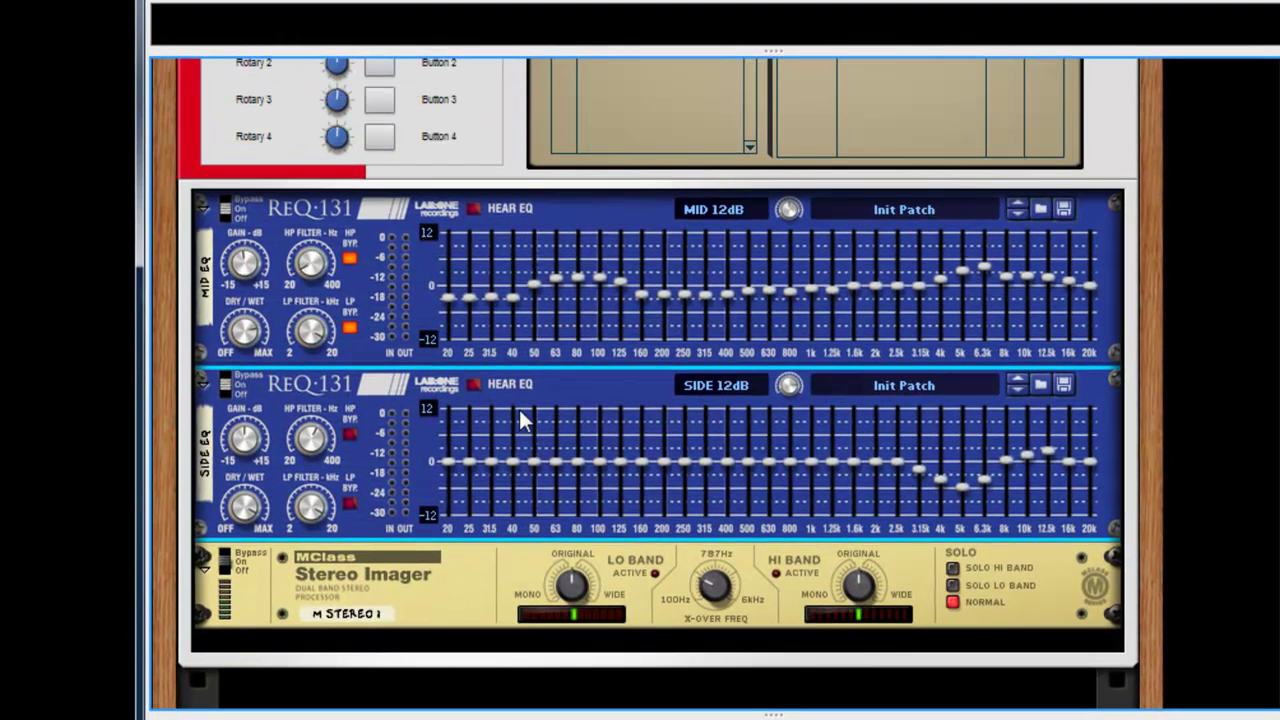
{"action": "scroll", "coordinate": [512, 410], "scroll_direction": "up", "scroll_amount": 2}
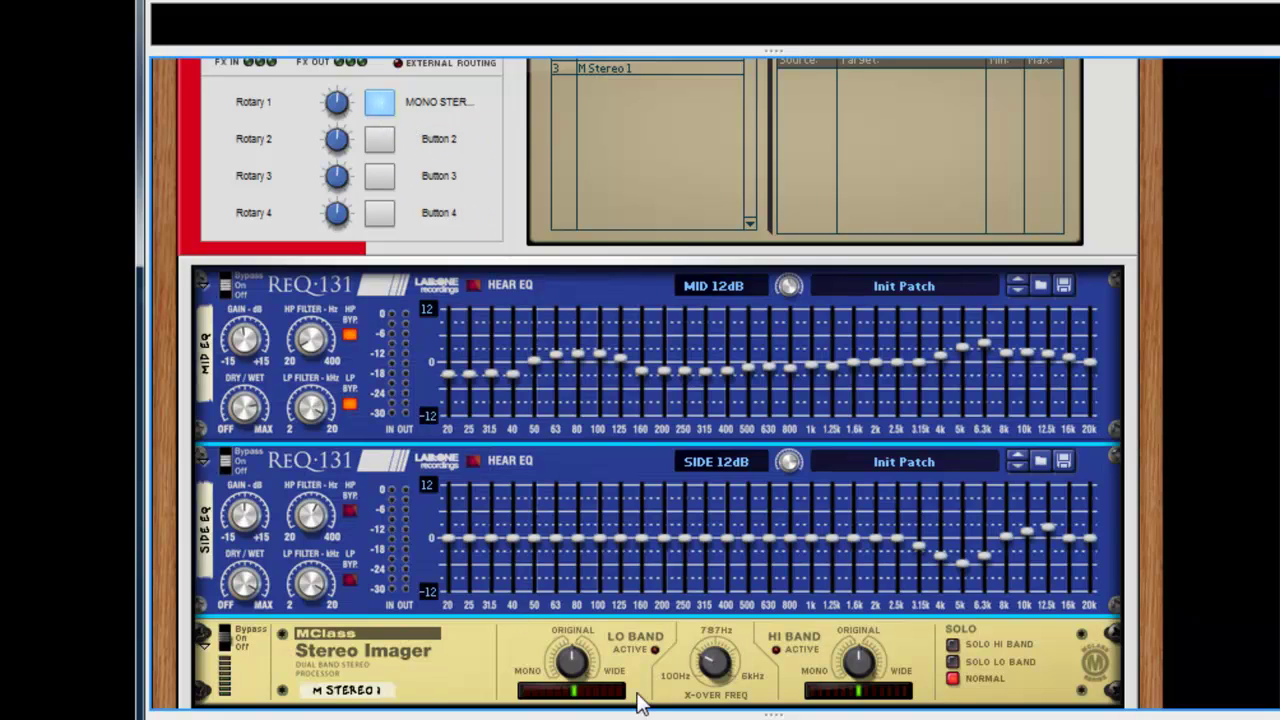
{"action": "left_click", "coordinate": [379, 104]}
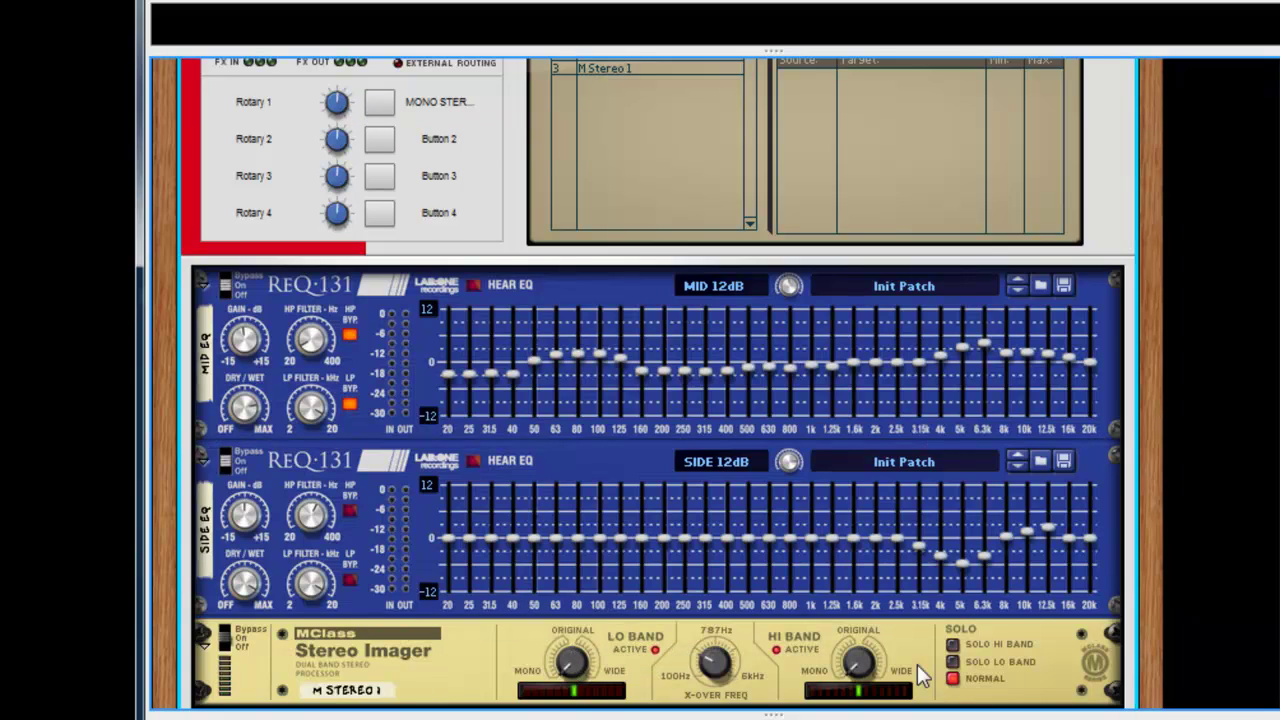
{"action": "left_click", "coordinate": [379, 104]}
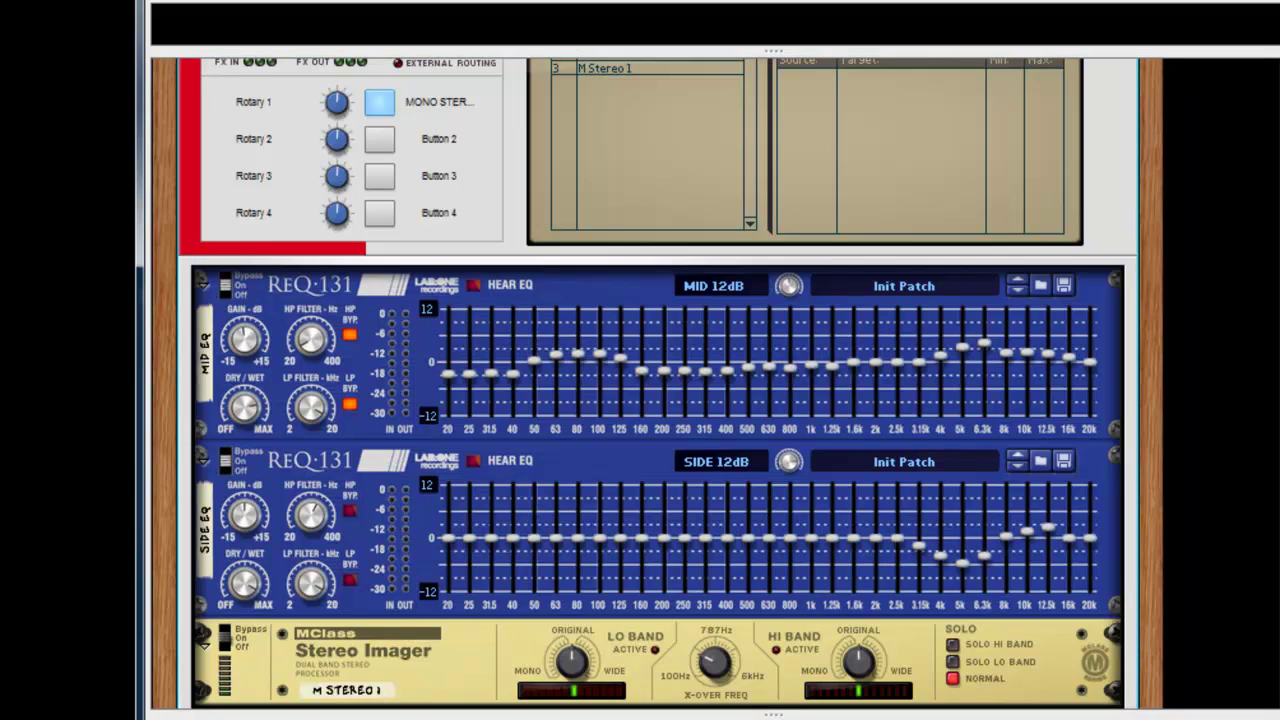
{"action": "left_click", "coordinate": [381, 104]}
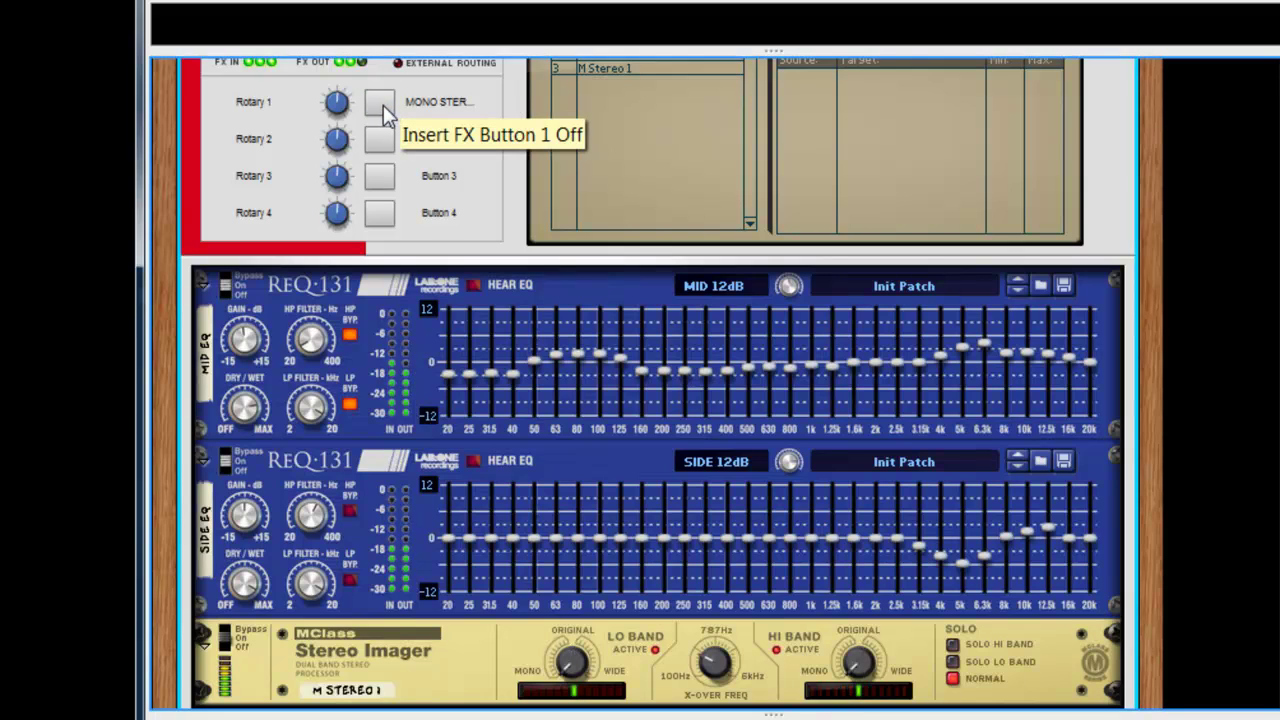
{"action": "left_click", "coordinate": [381, 104]}
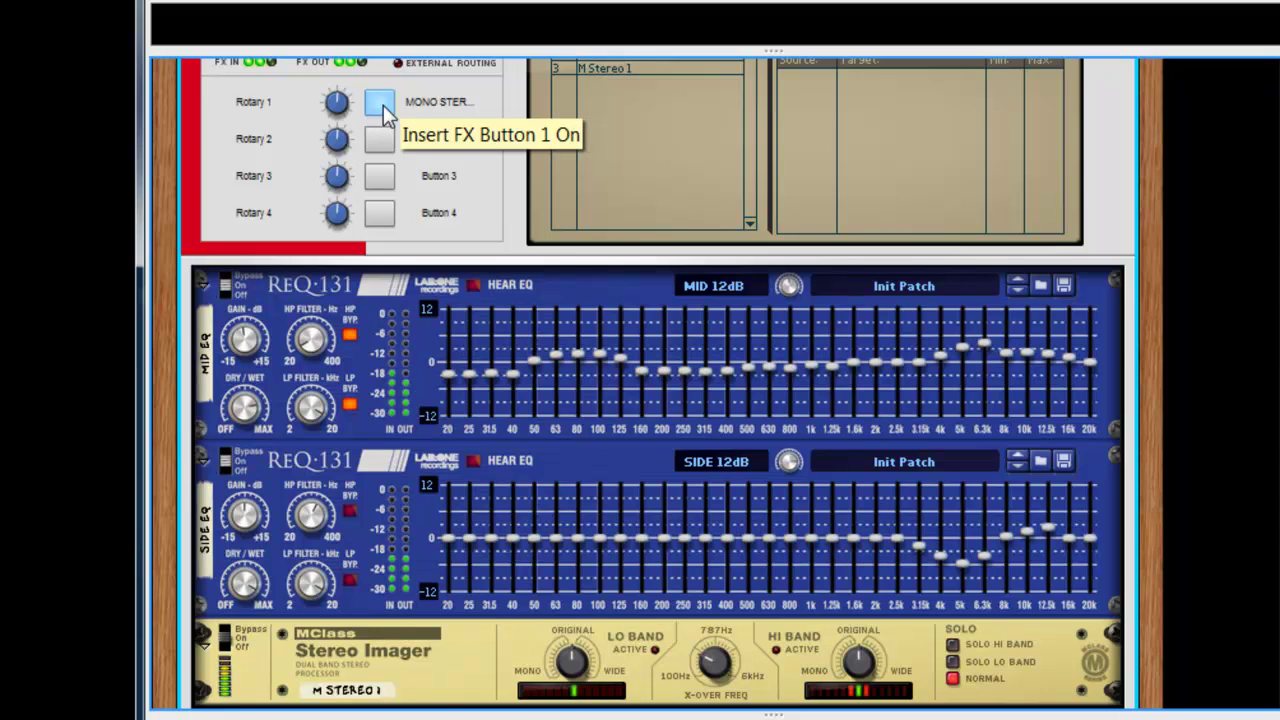
Step: Compare the dry and wet mixes of the Side and Mid EQs, bringing the Mid EQ's dry/wet mix to 127 and the Side EQ near maximum
{"action": "left_click", "coordinate": [254, 606]}
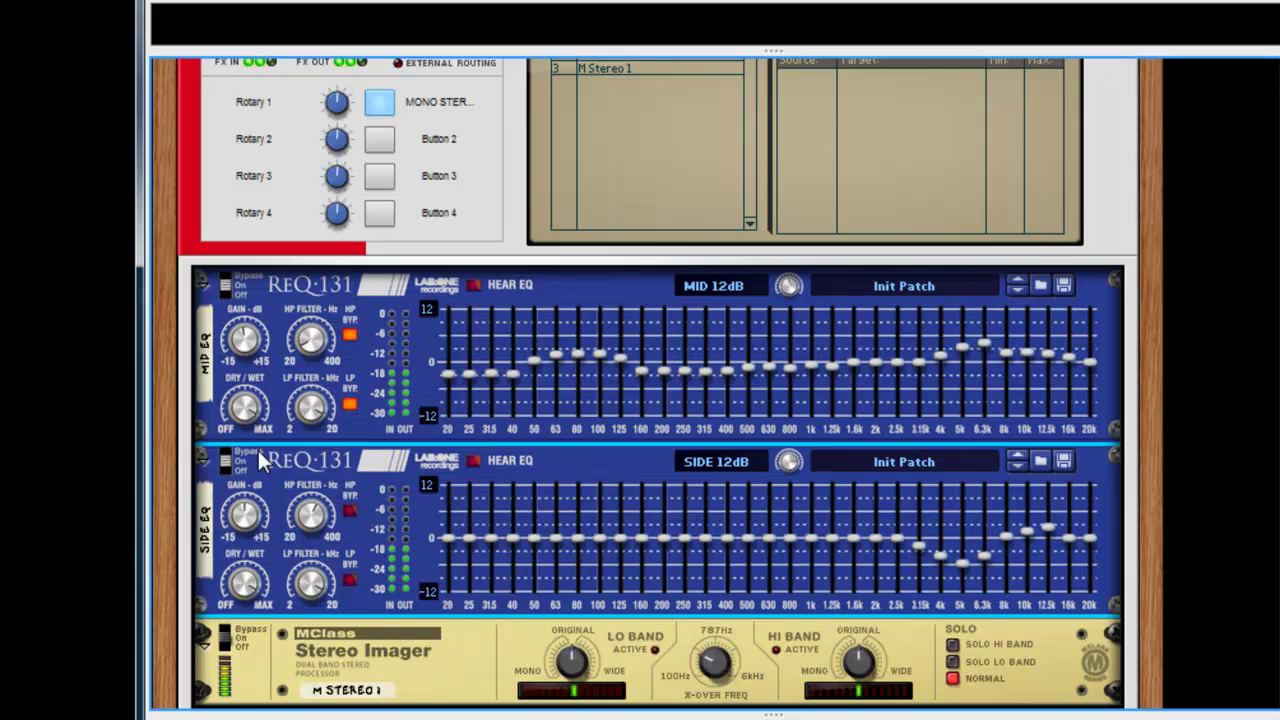
{"action": "left_click_drag", "start_coordinate": [246, 405], "coordinate": [250, 500]}
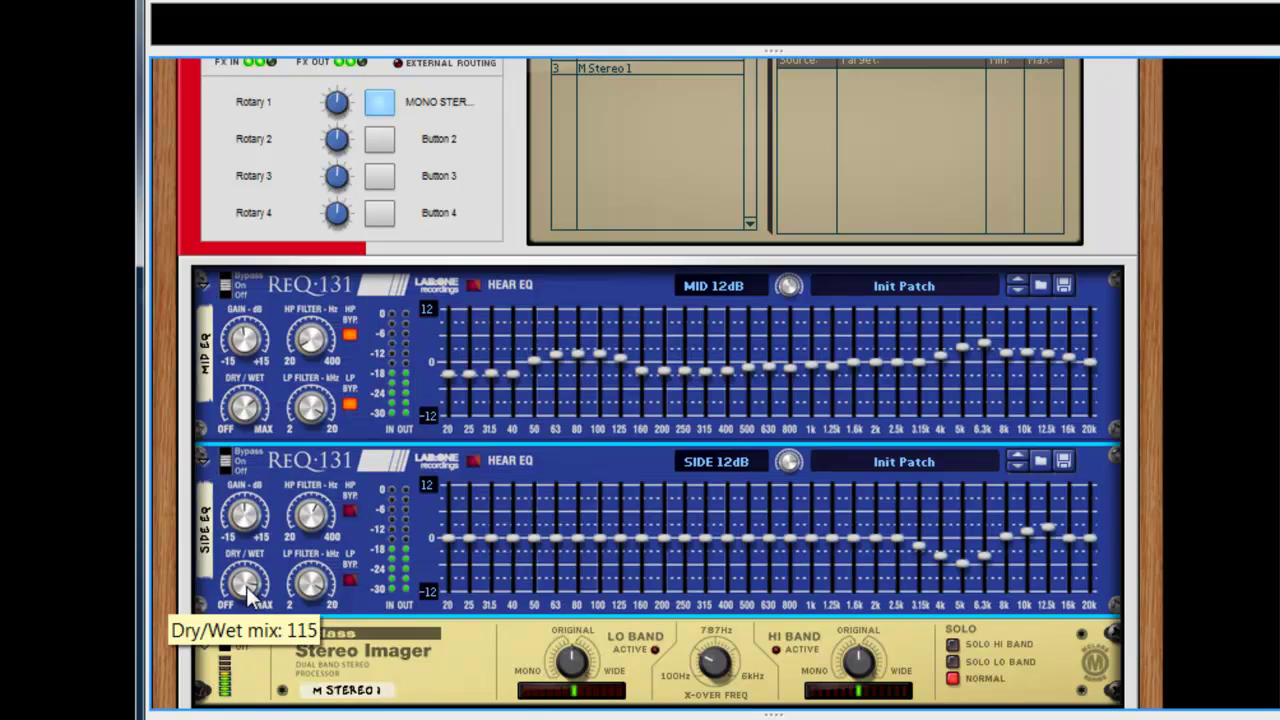
{"action": "left_click_drag", "start_coordinate": [246, 586], "coordinate": [248, 574]}
{"action": "left_click_drag", "start_coordinate": [246, 410], "coordinate": [255, 370]}
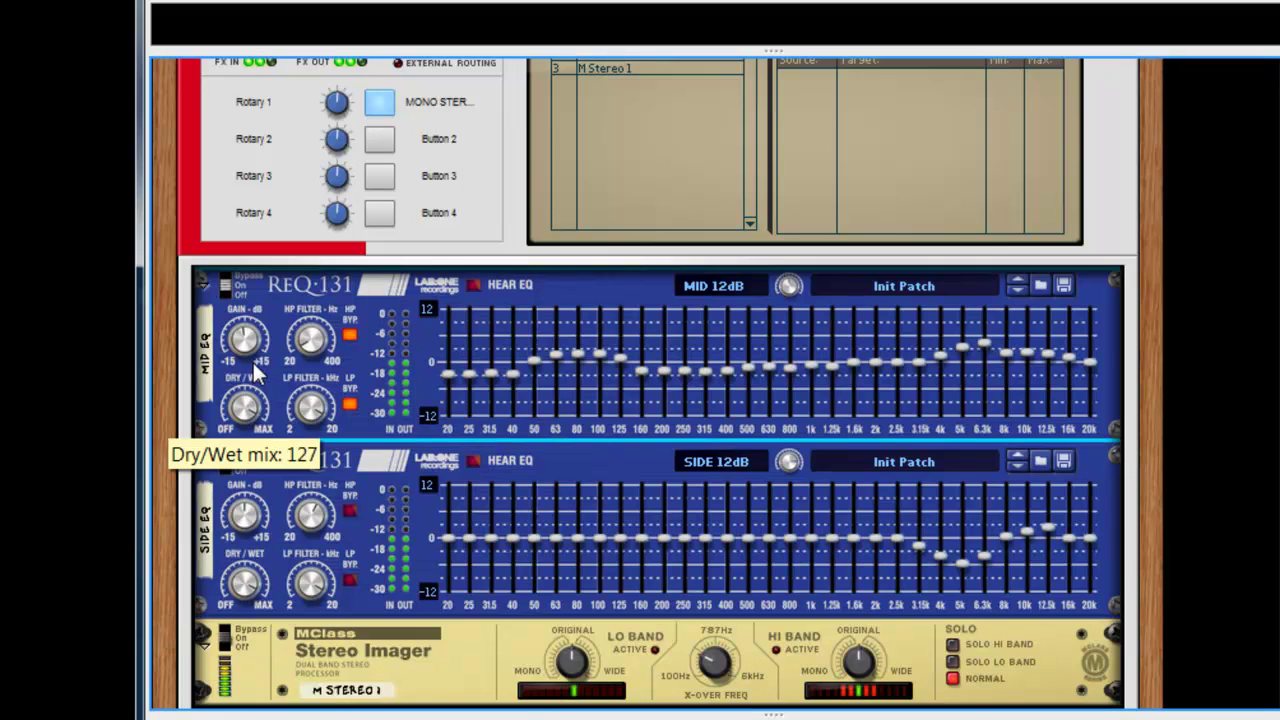
{"action": "left_click_drag", "start_coordinate": [246, 585], "coordinate": [245, 558]}
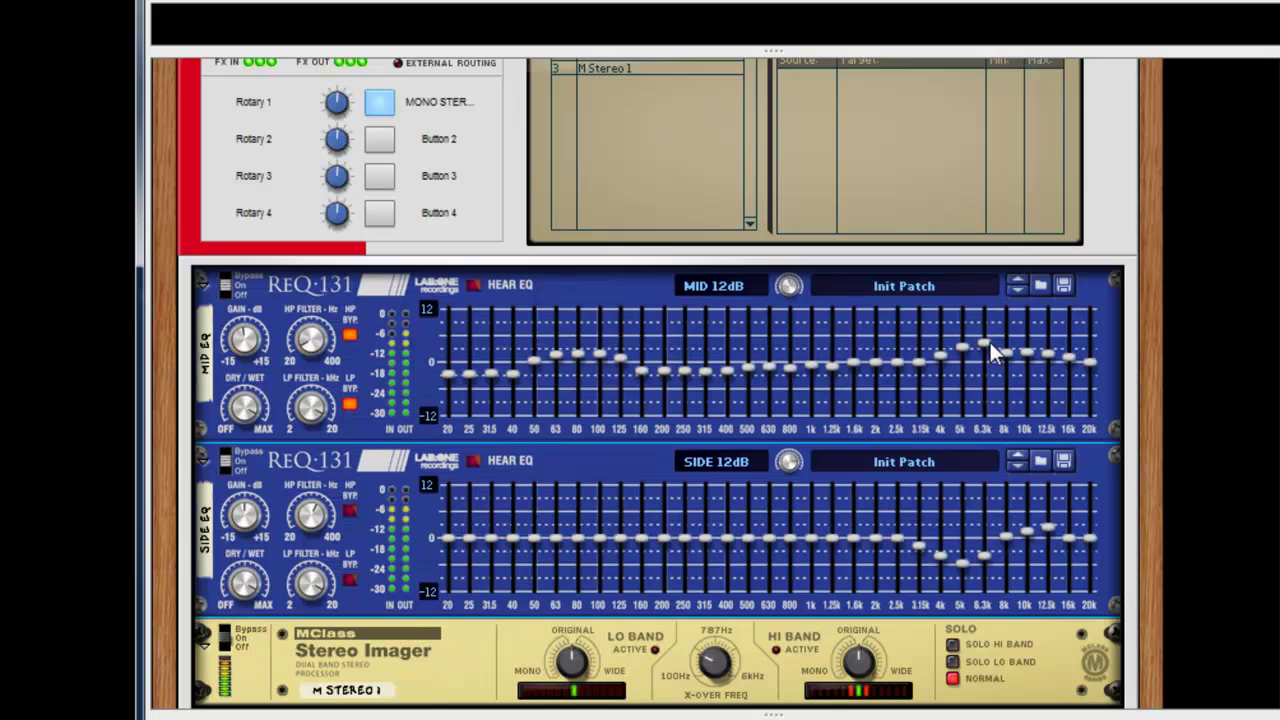
Step: Reduce the Mid EQ's boost at 4, 5 and 6.3 kHz, and lower the Side EQ's low-pass filter to 7.30 kHz
{"action": "left_click_drag", "start_coordinate": [967, 352], "coordinate": [994, 402]}
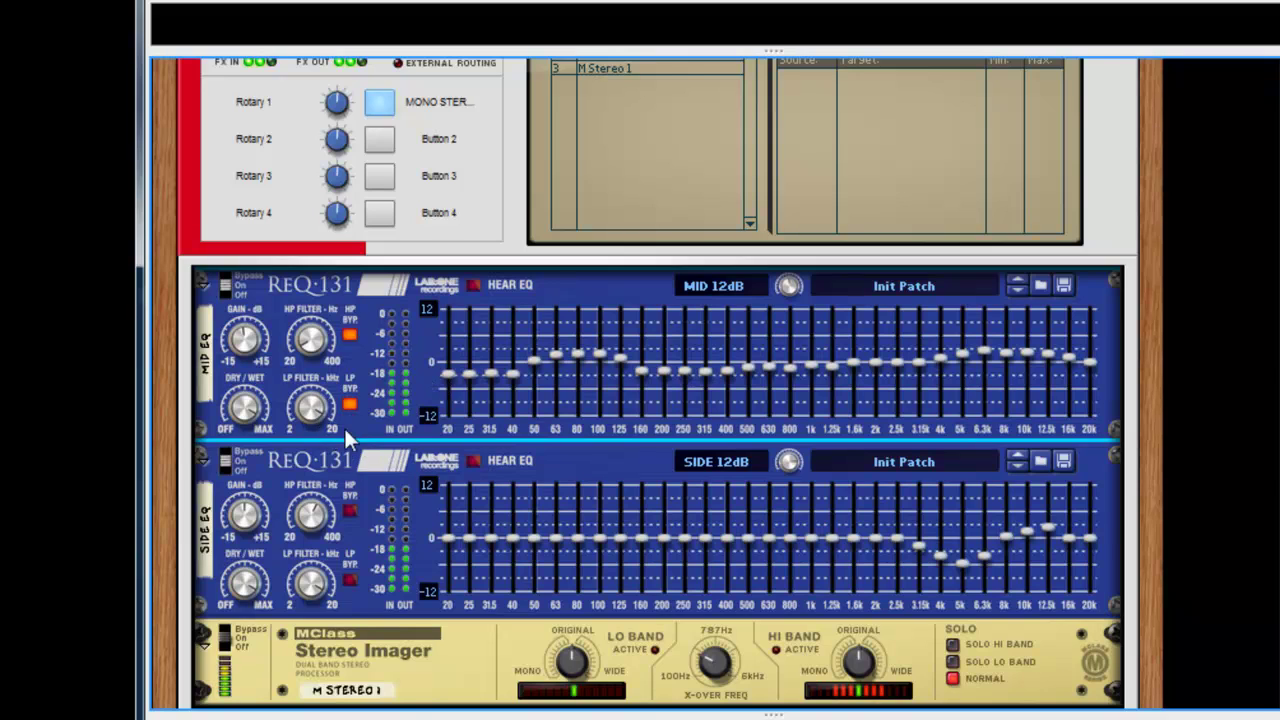
{"action": "left_click", "coordinate": [315, 588]}
{"action": "mouse_move", "coordinate": [315, 588]}
{"action": "left_mouse_down"}
{"action": "mouse_move", "coordinate": [323, 688]}
{"action": "mouse_move", "coordinate": [319, 551]}
{"action": "mouse_move", "coordinate": [316, 597]}
{"action": "left_mouse_up"}
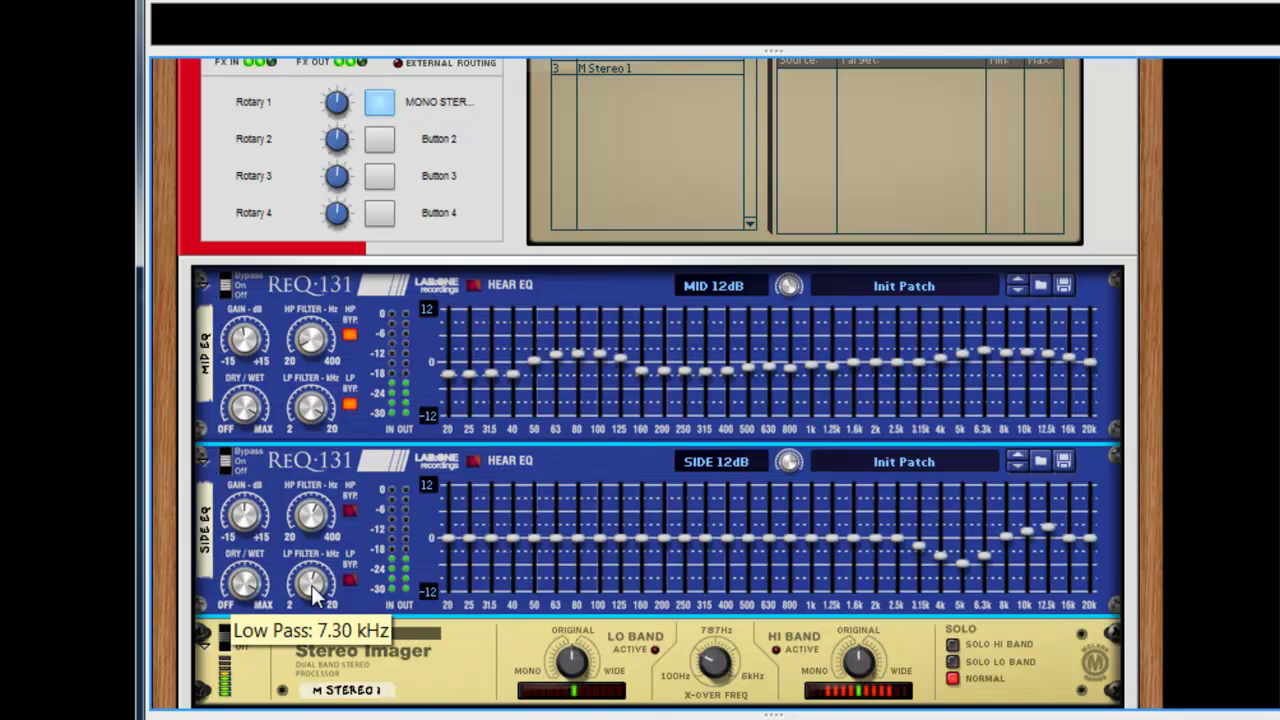